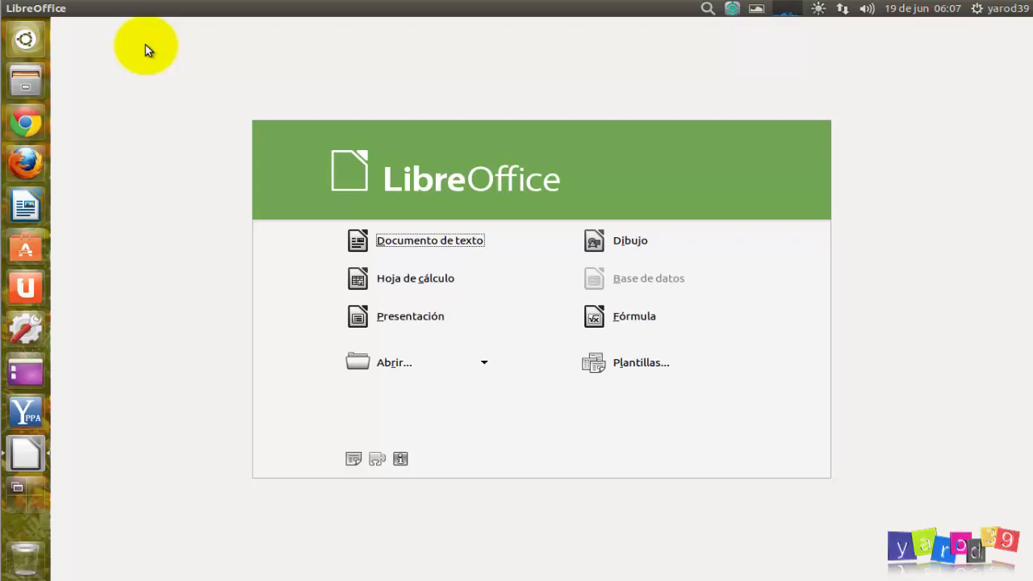
- In the general Cargar/guardar options, keep automatic saving of recovery data enabled at every 1 minute and accept
mouse_move(162, 11)
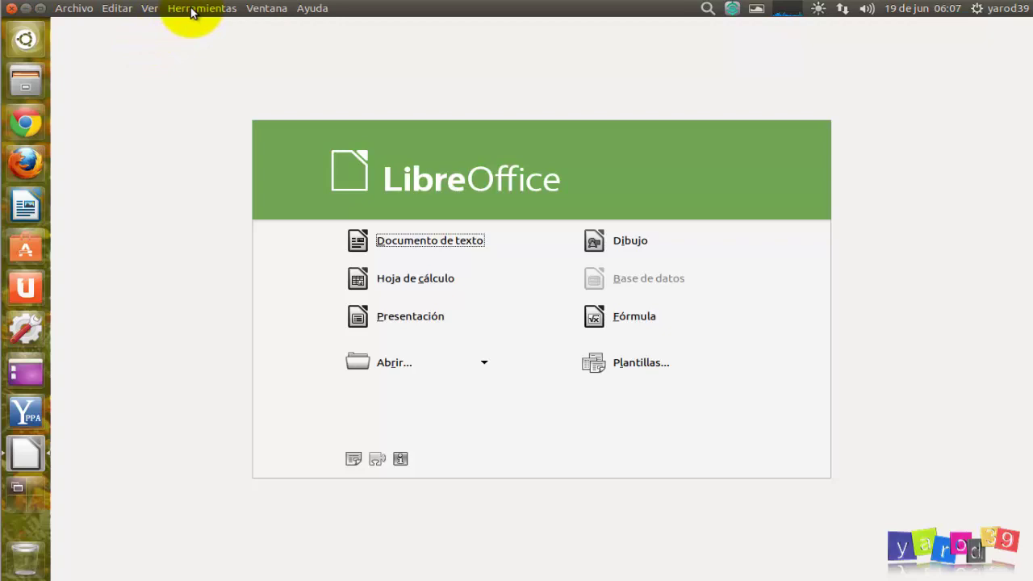
click(192, 9)
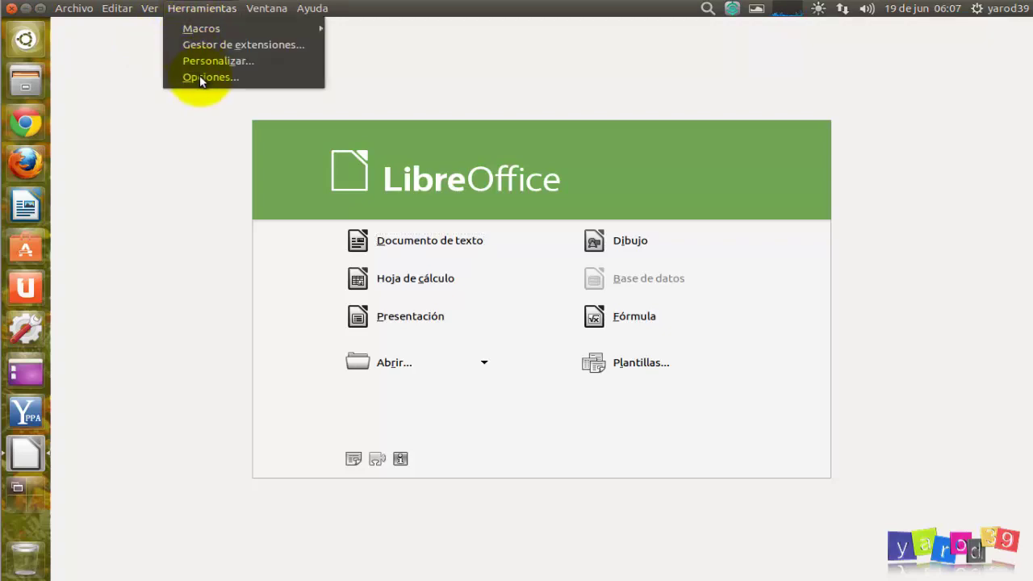
click(200, 76)
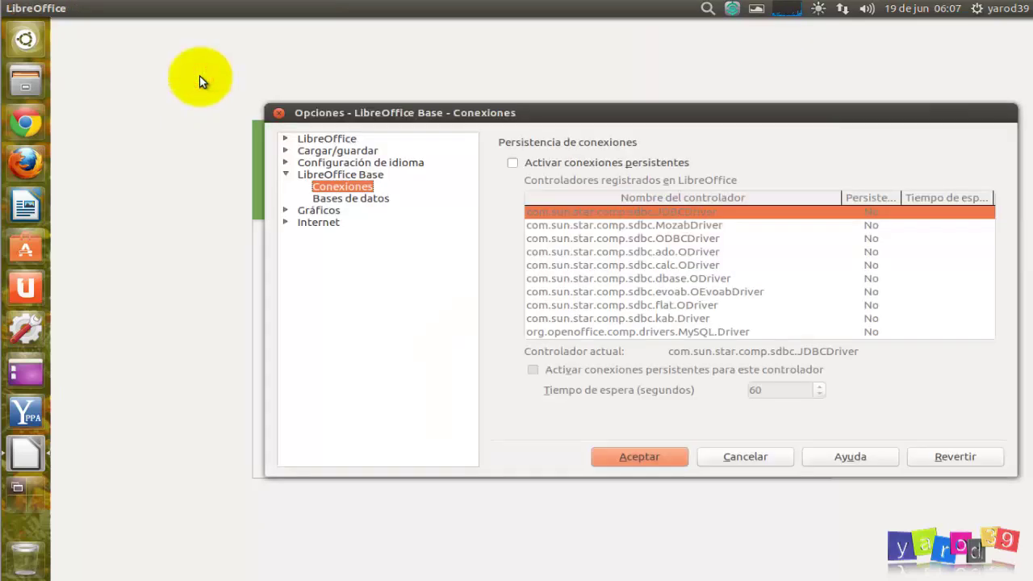
click(289, 174)
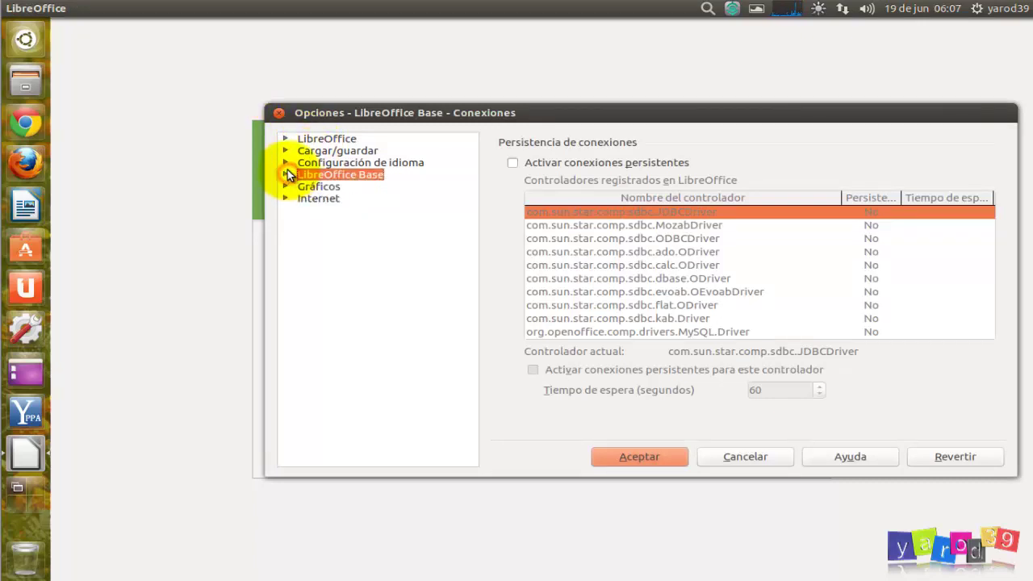
click(285, 152)
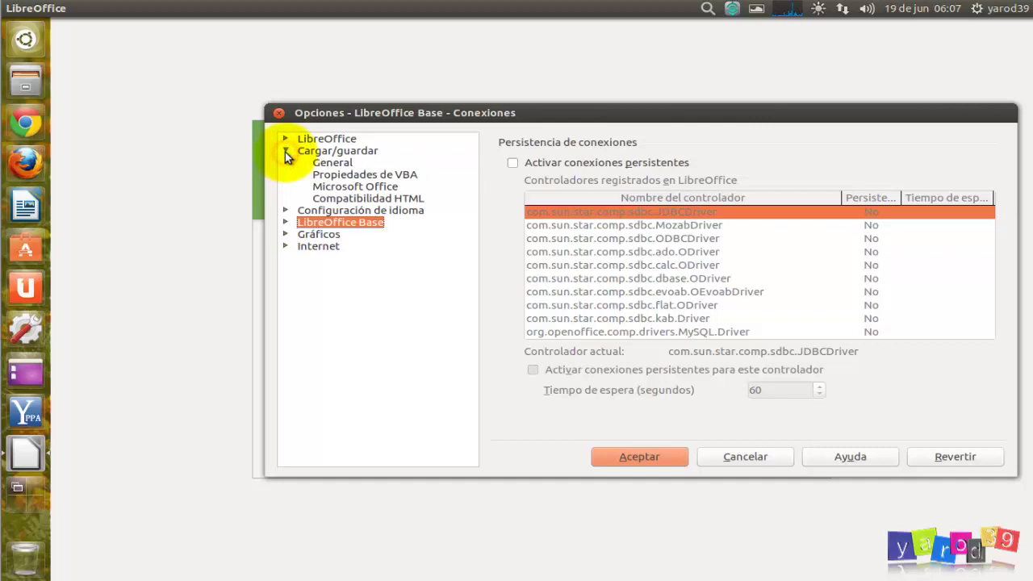
click(331, 164)
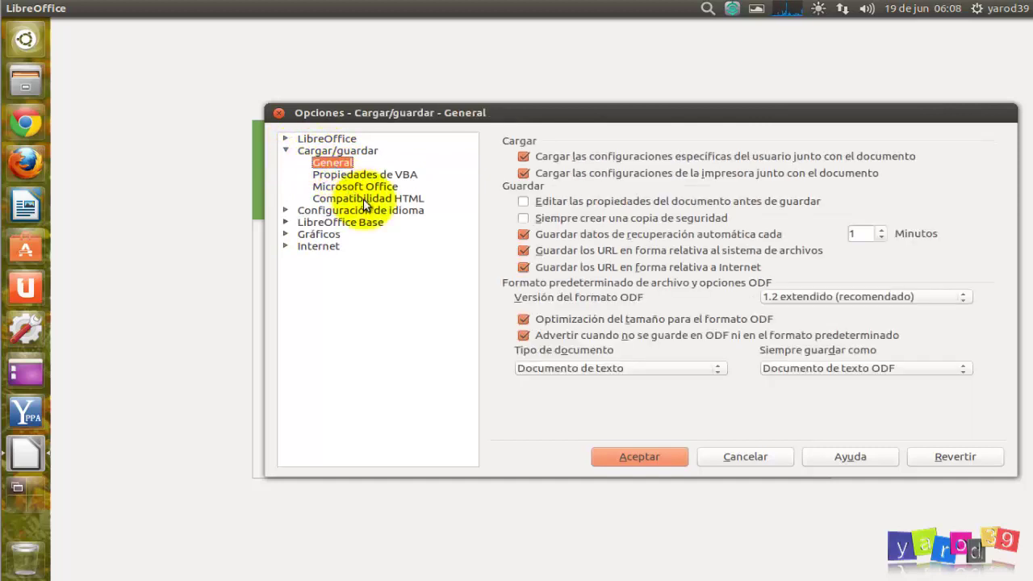
click(779, 235)
click(523, 235)
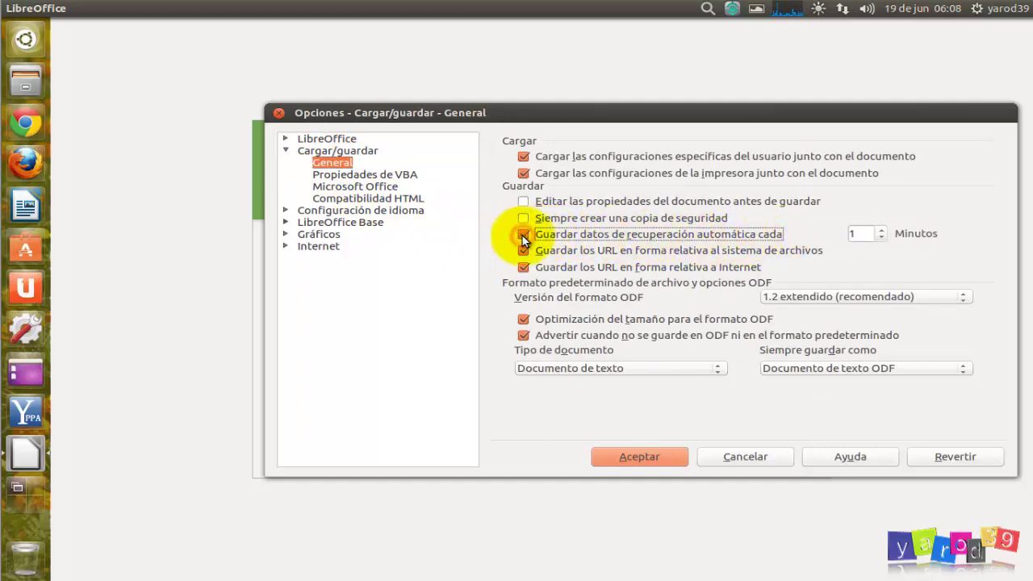
click(883, 232)
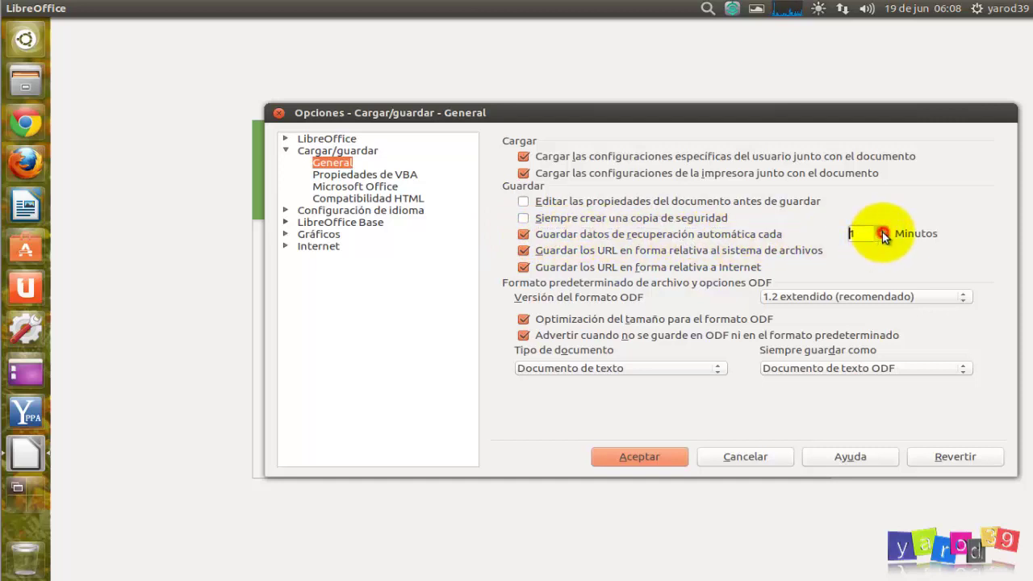
click(882, 237)
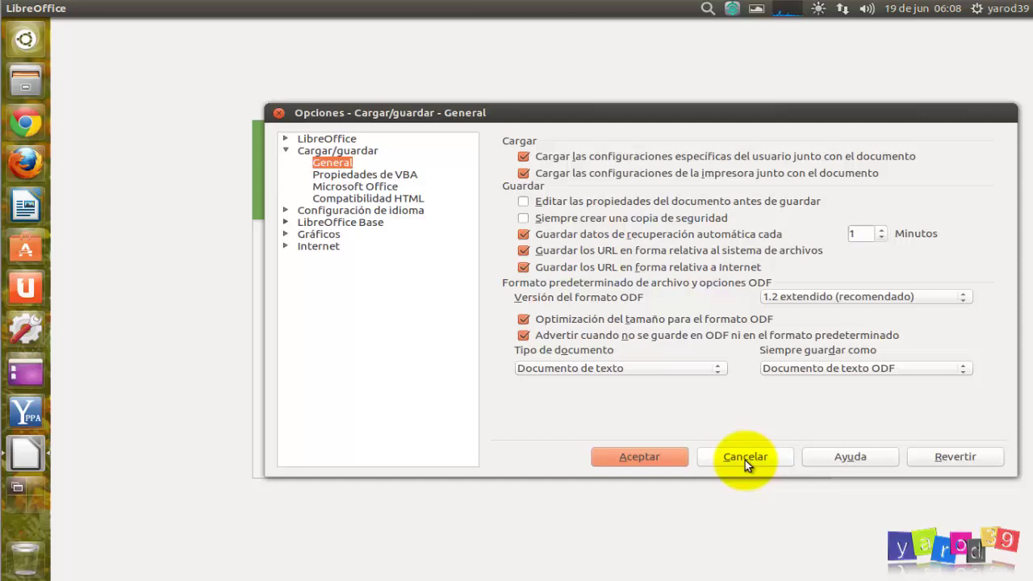
click(654, 455)
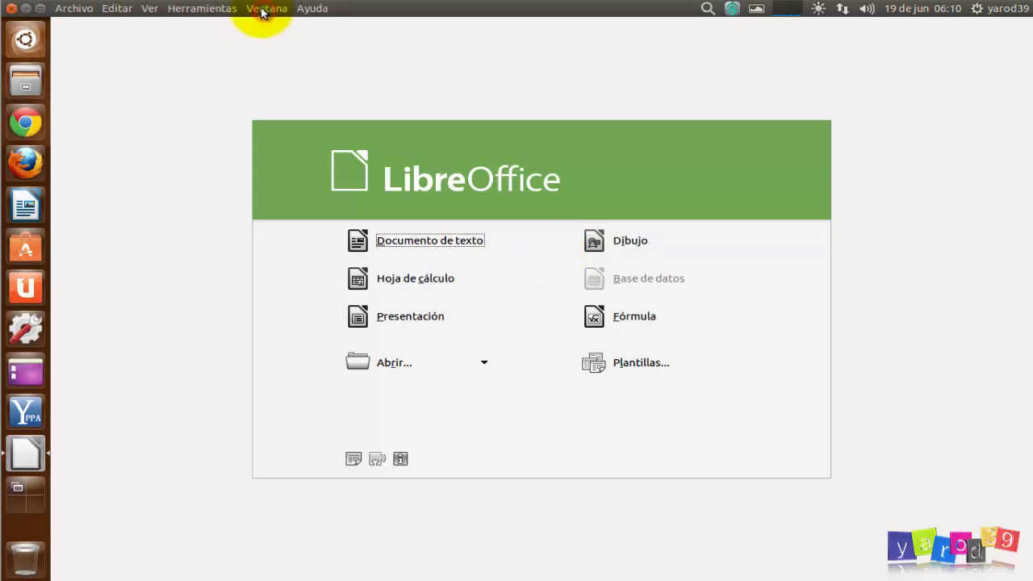
- In the general LibreOffice options, enable LibreOffice's own dialogs for opening and saving files and accept
click(202, 9)
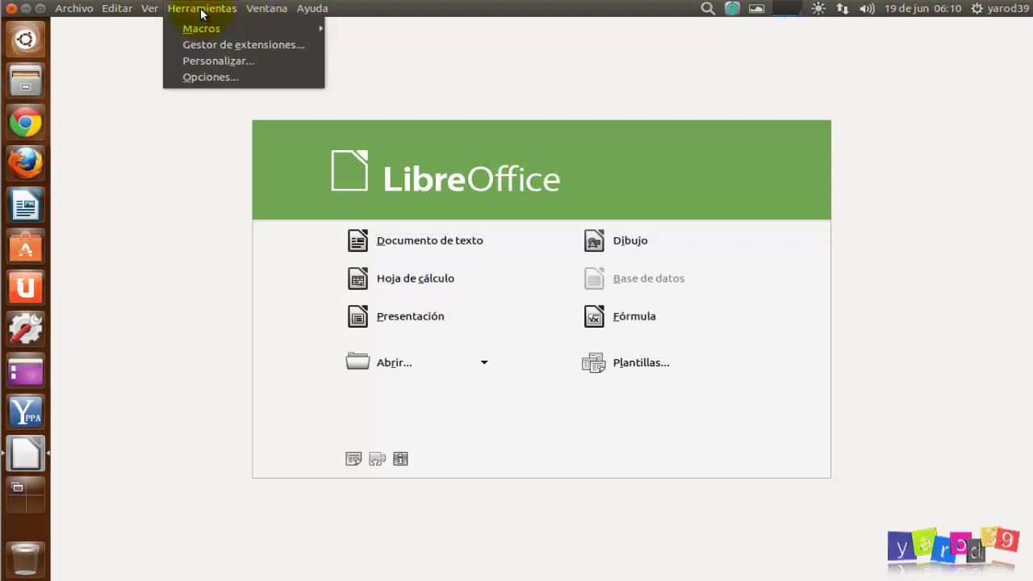
click(202, 77)
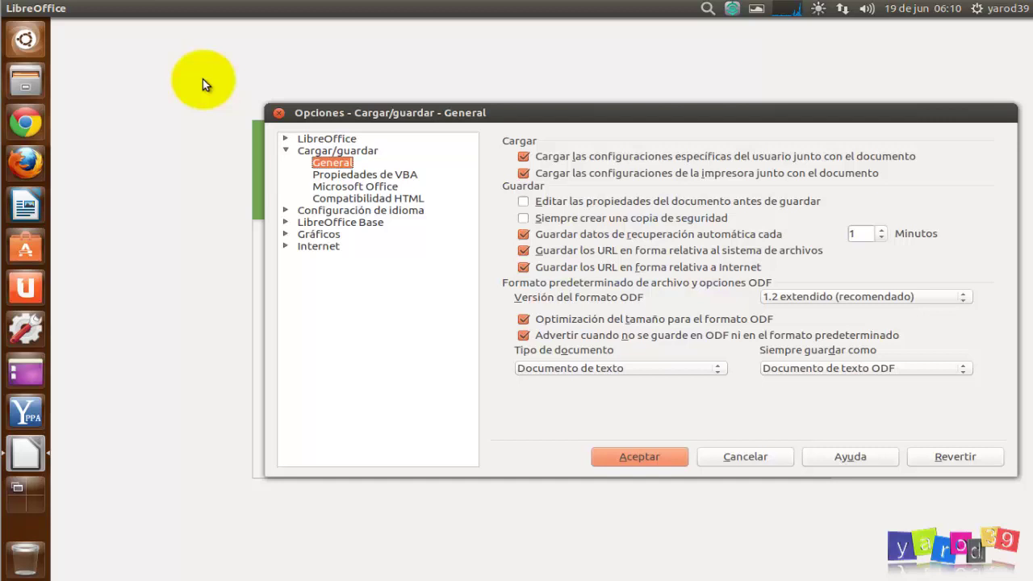
click(320, 139)
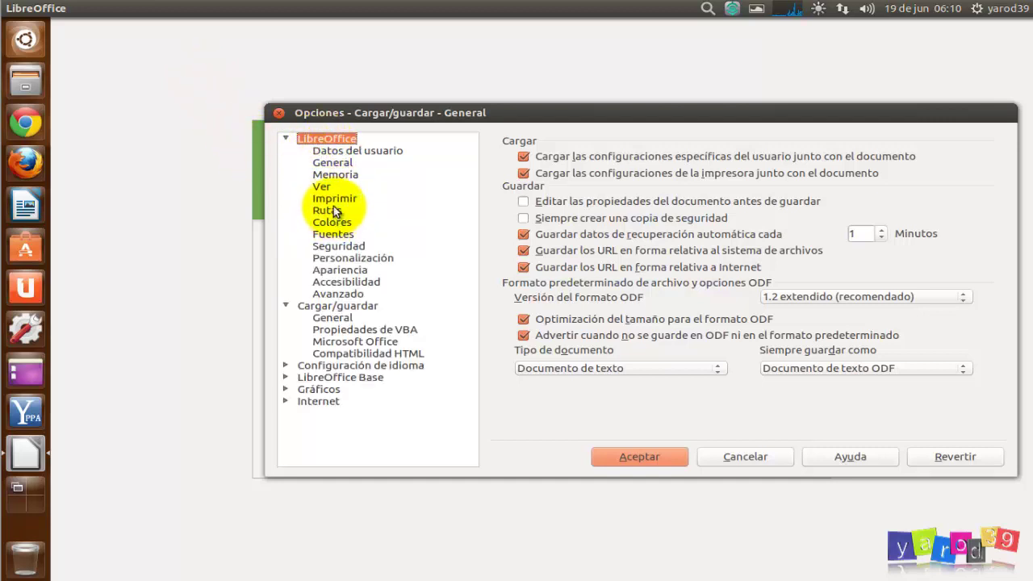
click(332, 162)
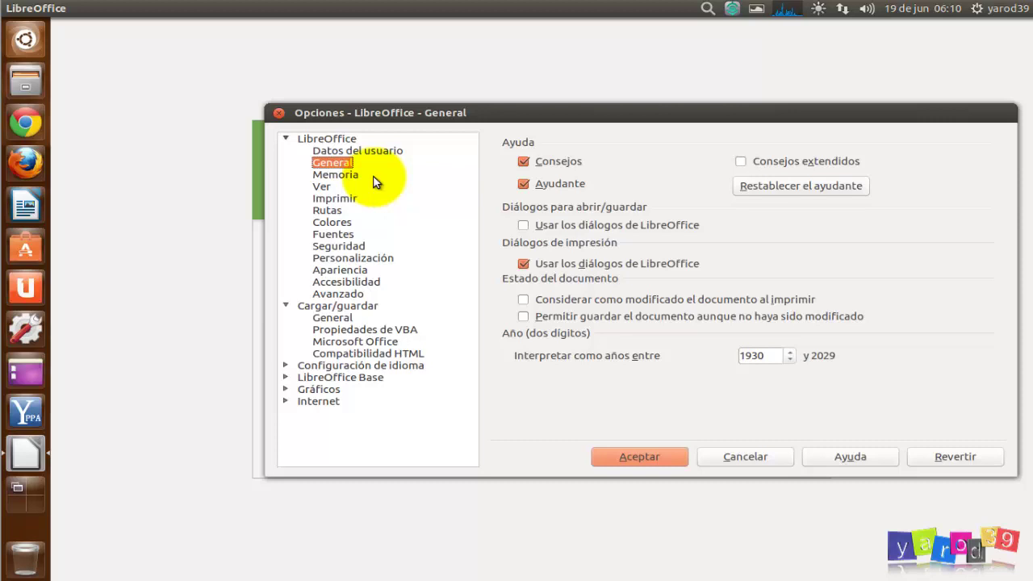
click(526, 225)
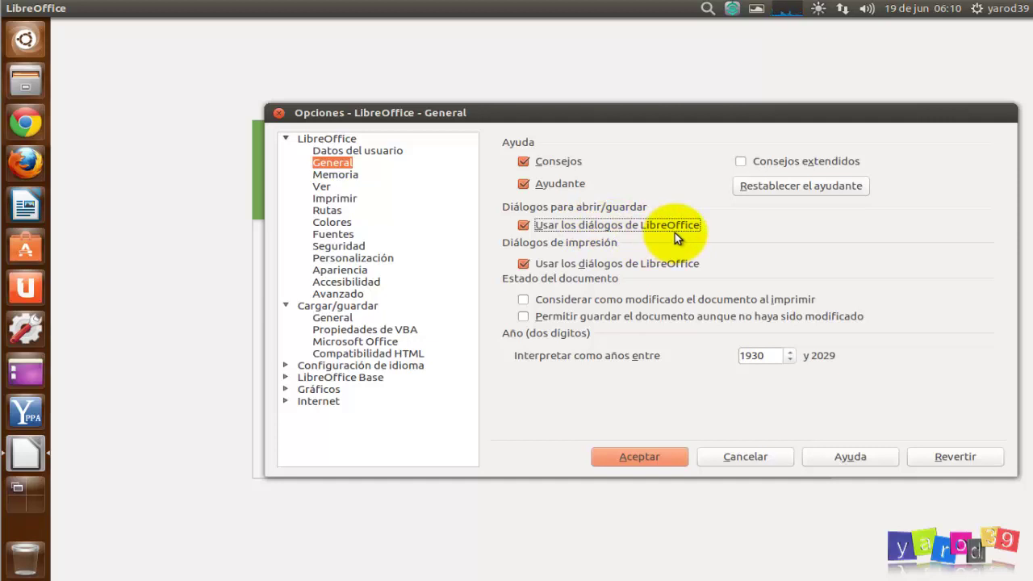
click(654, 457)
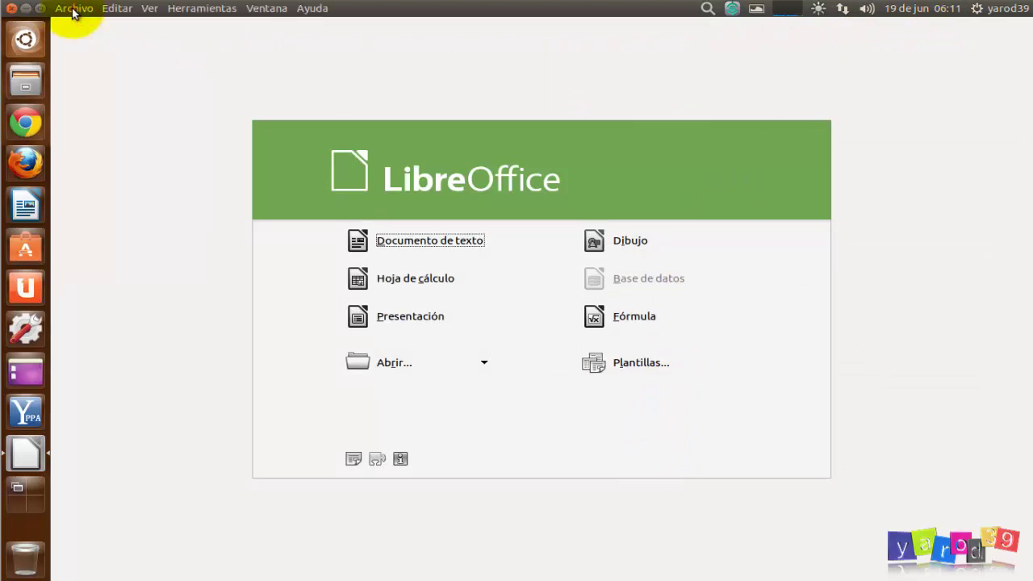
- Create a new blank text document from the start screen
click(73, 10)
click(260, 288)
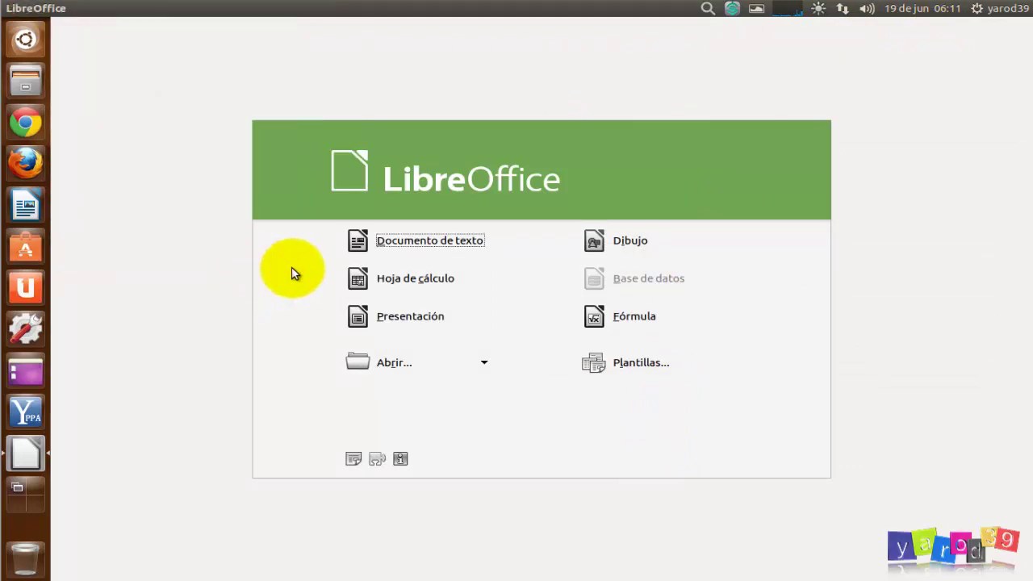
click(354, 242)
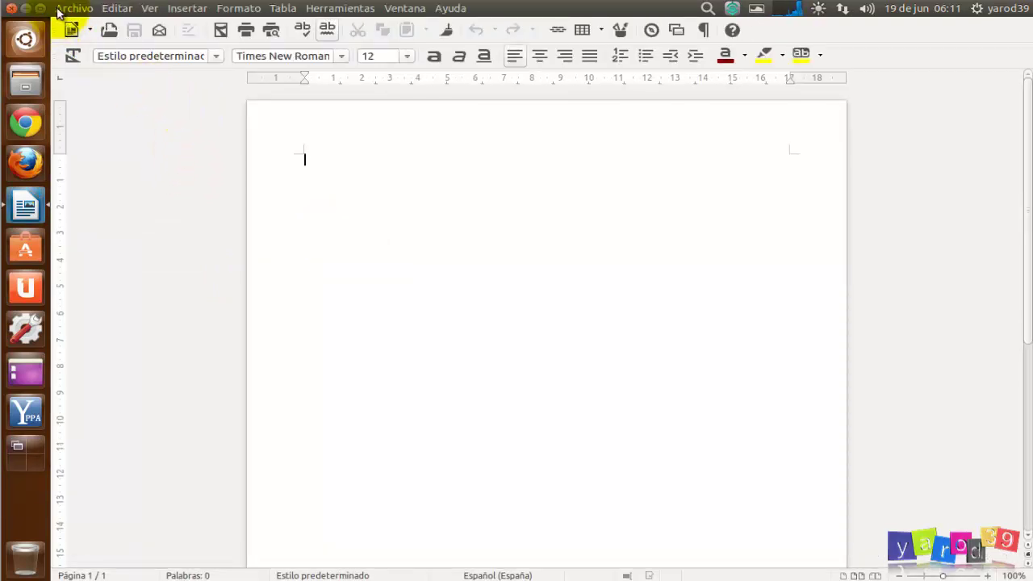
- Examine the file name field and available file types for saving the document under a new name, then cancel without saving
click(73, 10)
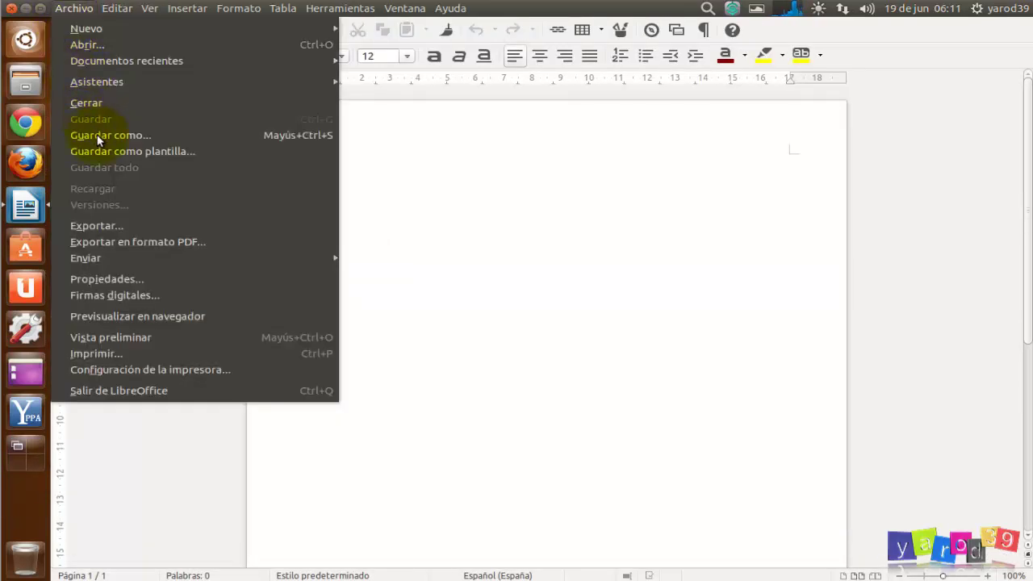
click(96, 134)
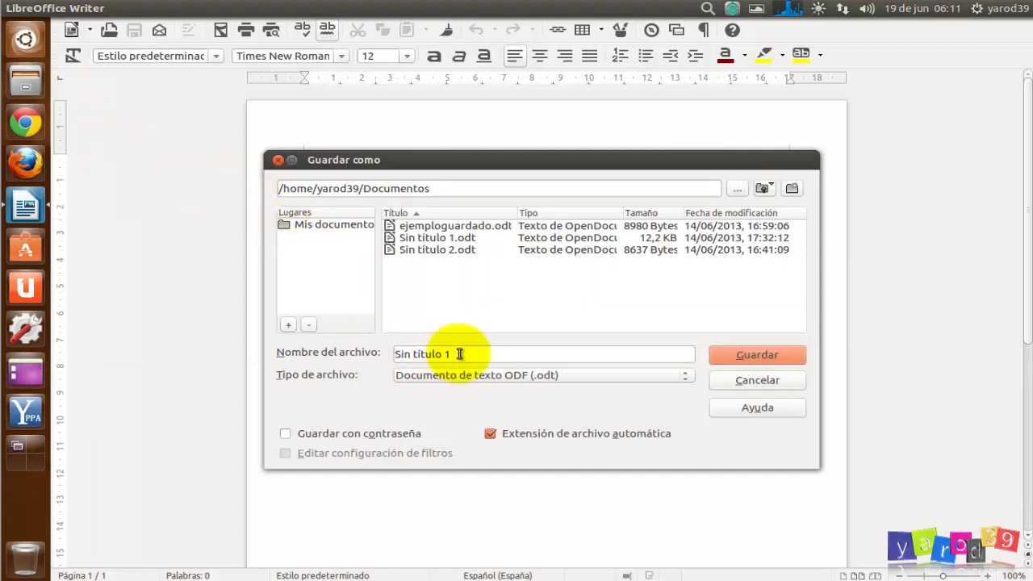
drag(461, 354, 399, 354)
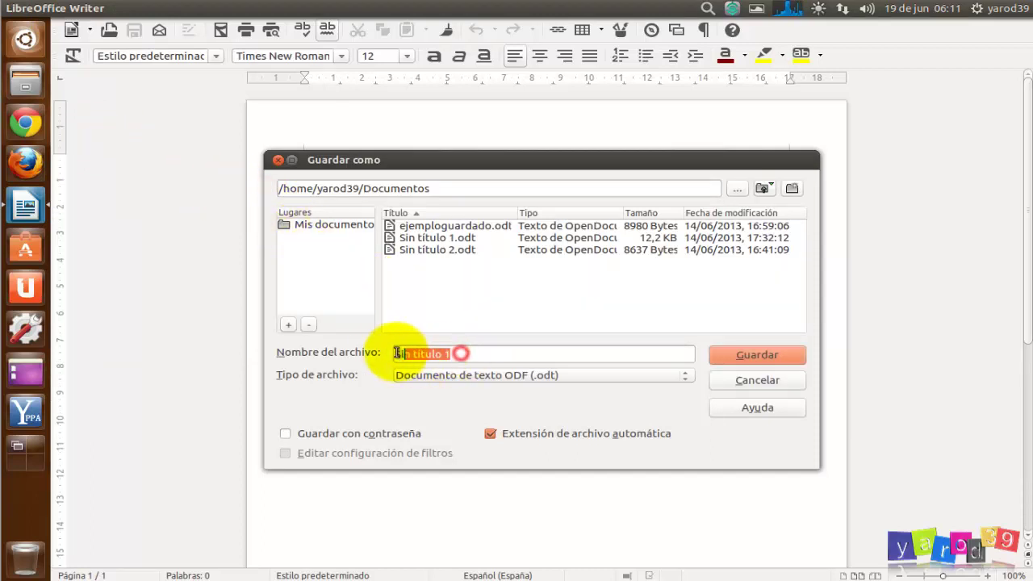
click(689, 377)
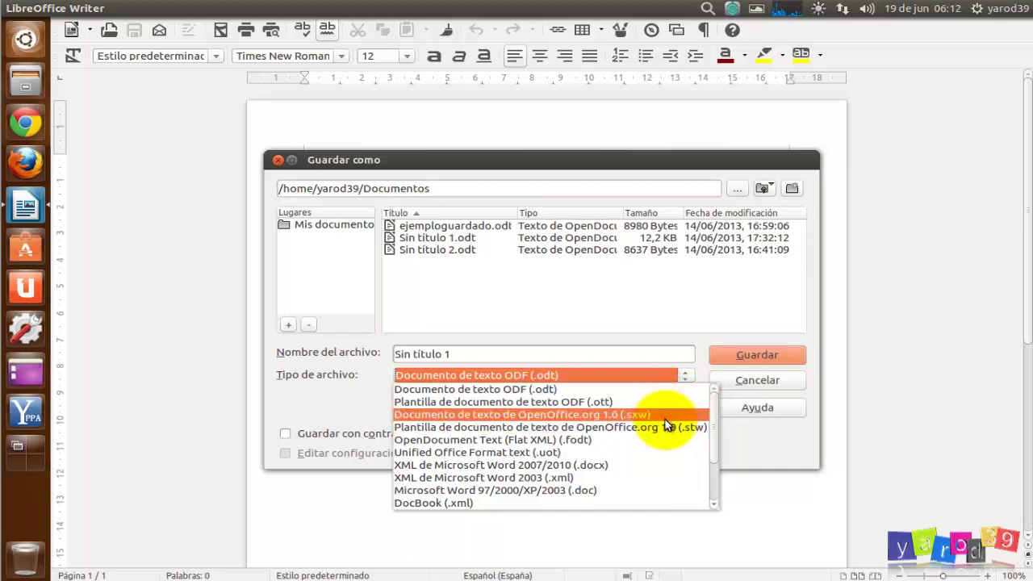
scroll(662, 446, down, 3)
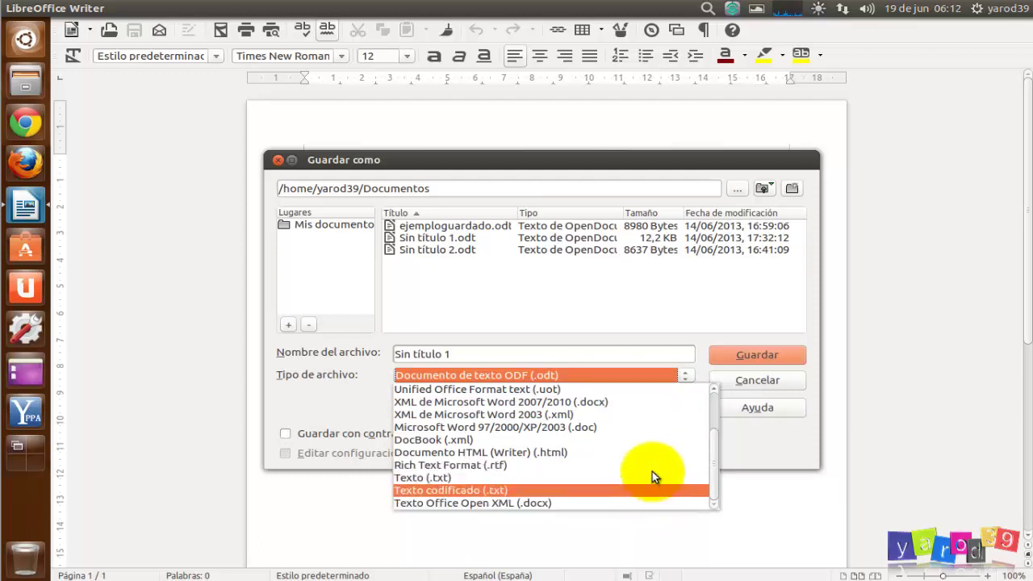
scroll(647, 452, up, 2)
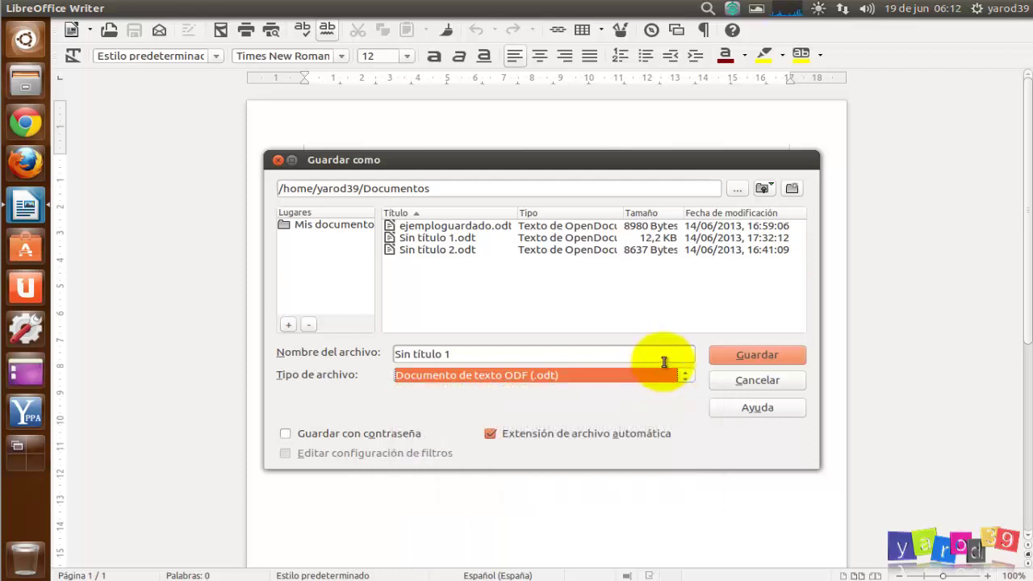
click(763, 384)
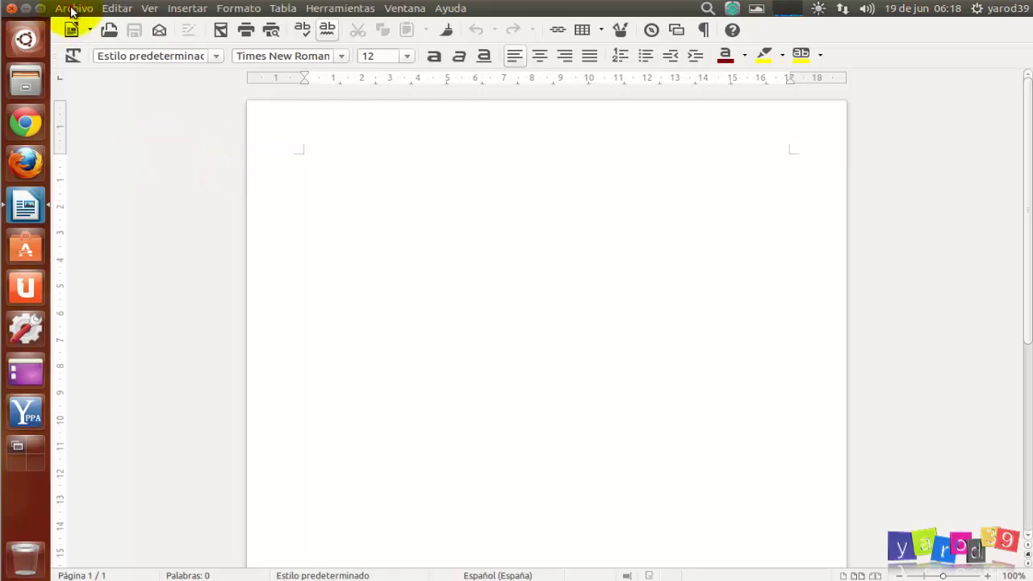
- Start opening a file and browse from the Documentos folder up two levels to /home
click(72, 9)
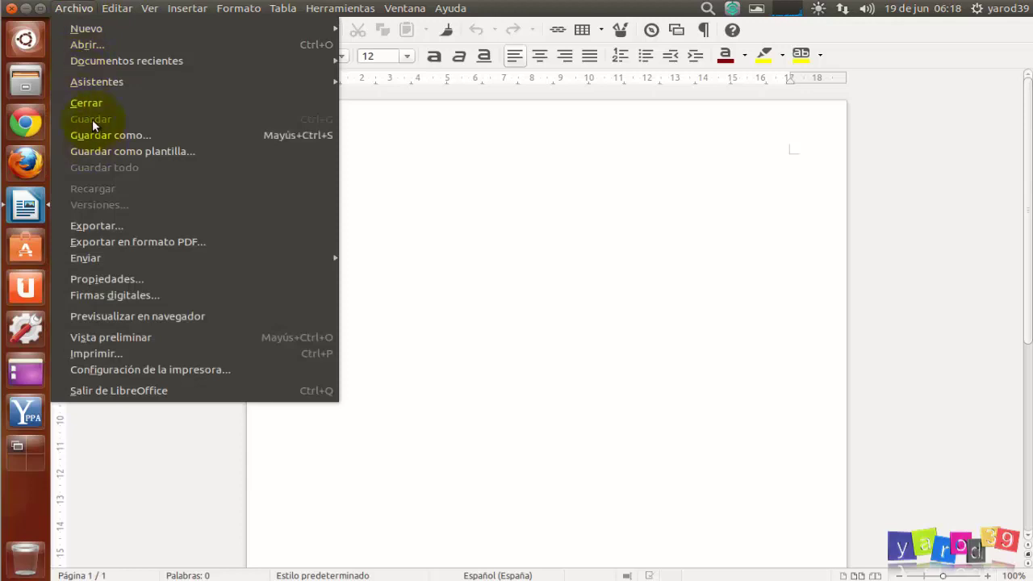
click(87, 45)
drag(278, 189, 447, 196)
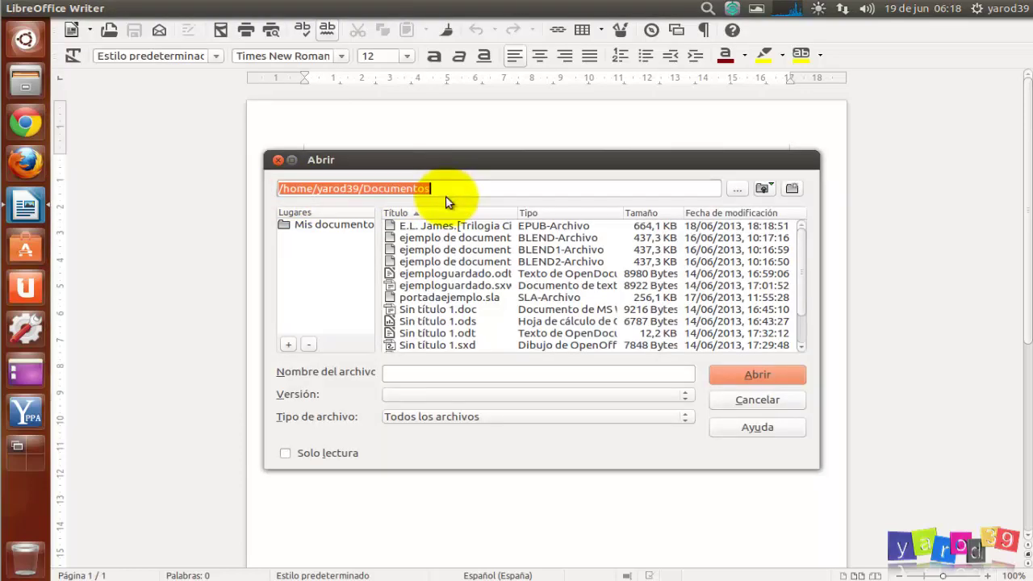
click(764, 189)
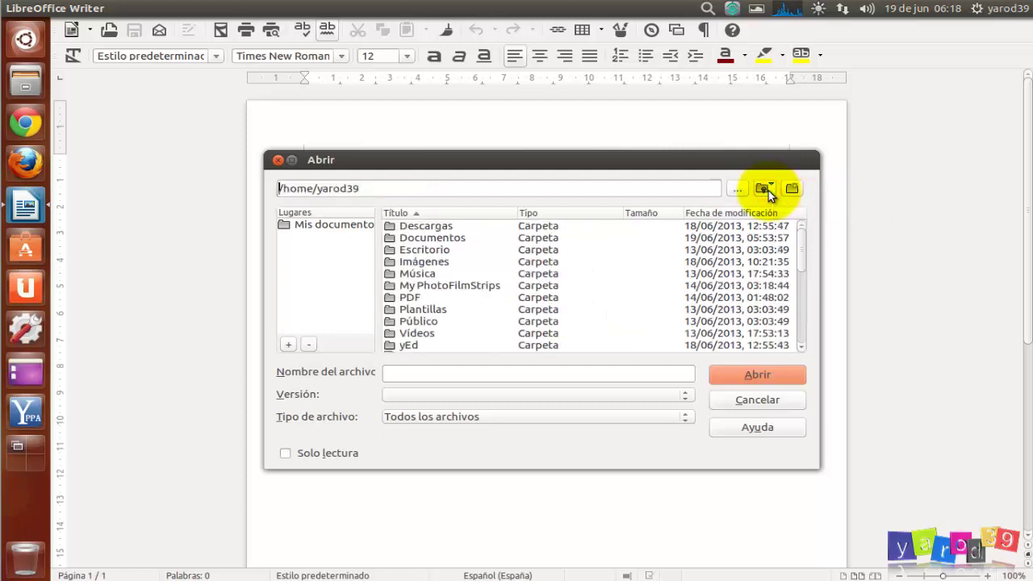
click(767, 190)
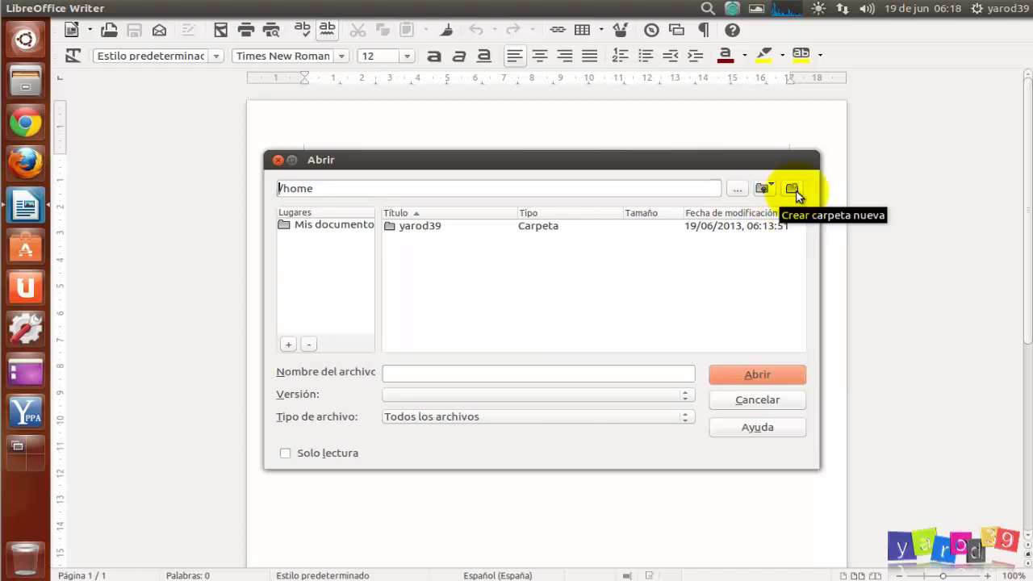
- Add the home folder to the saved places twice and remove both entries again
click(290, 347)
click(290, 347)
click(305, 249)
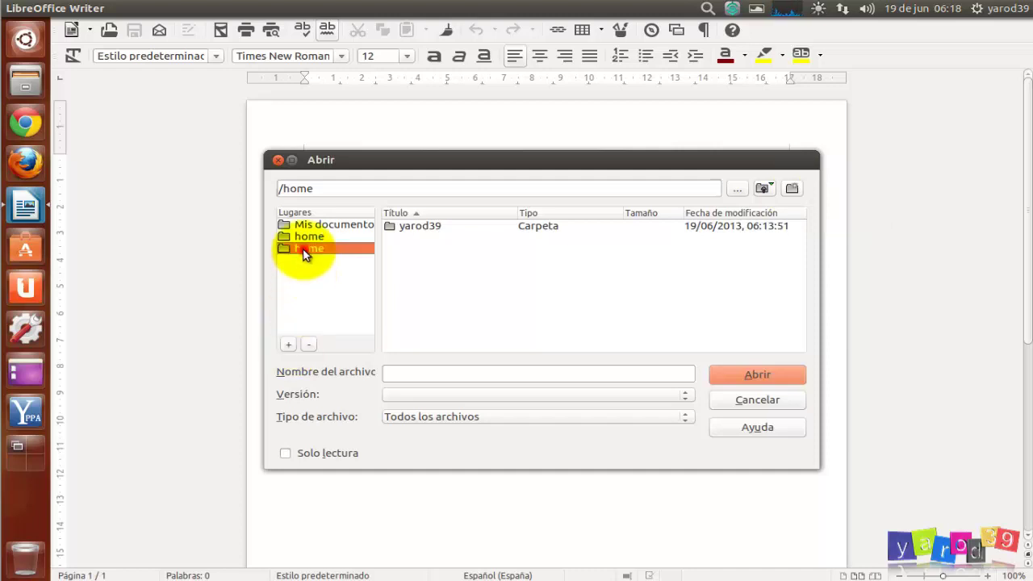
key(Delete)
key(Delete)
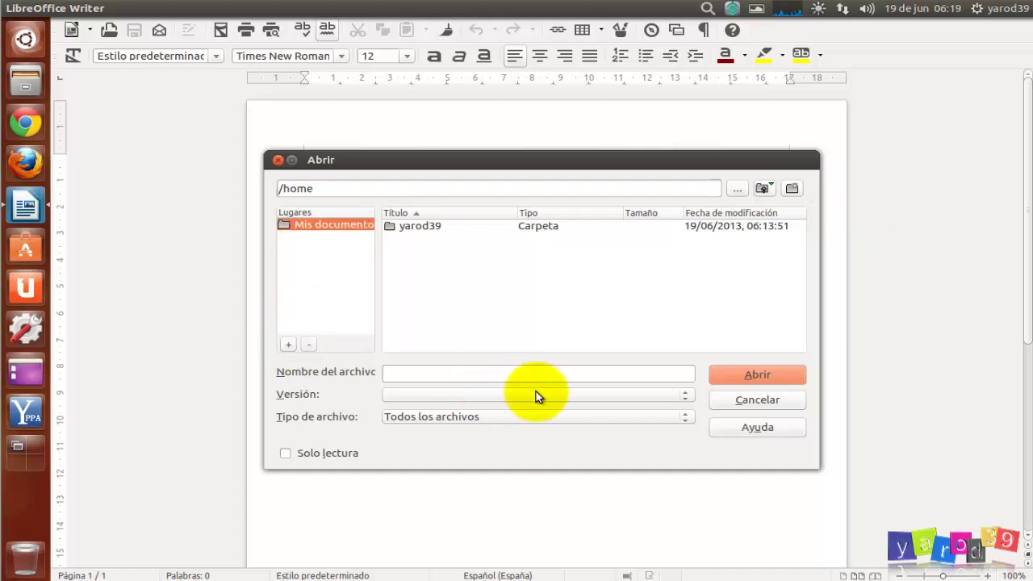
- Examine the version, file type and read-only options for opening a file, keeping all files listed and read-only off
click(685, 396)
click(684, 395)
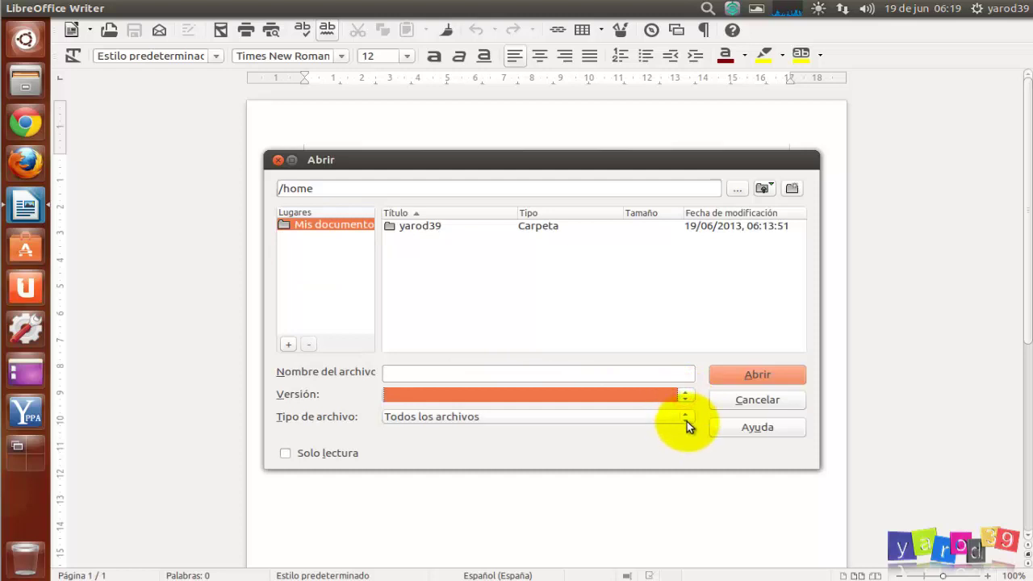
click(687, 421)
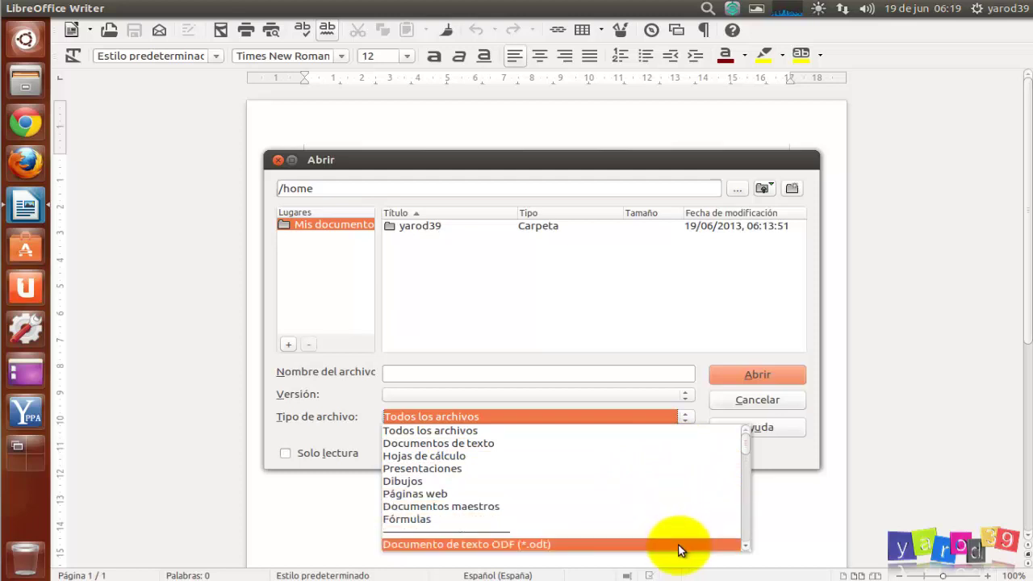
click(689, 417)
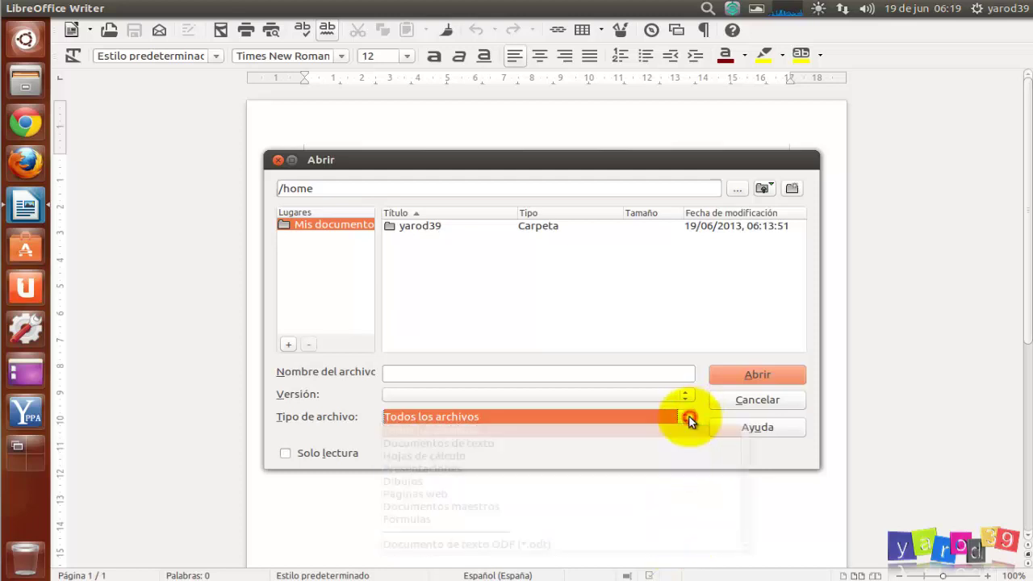
click(344, 457)
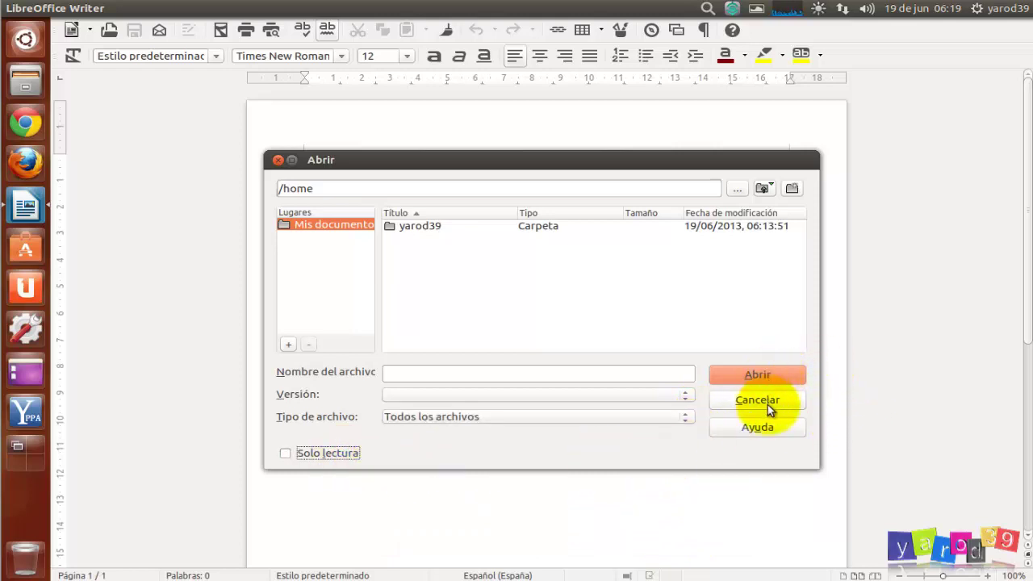
- Cancel opening a file, then start saving the document under a new name and examine the password option, leaving it off
click(278, 161)
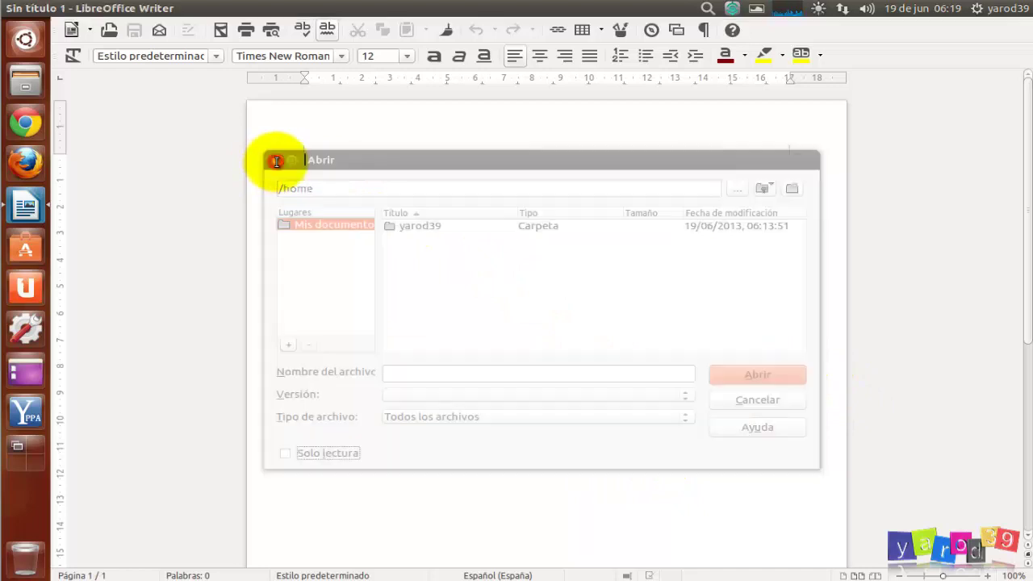
click(71, 8)
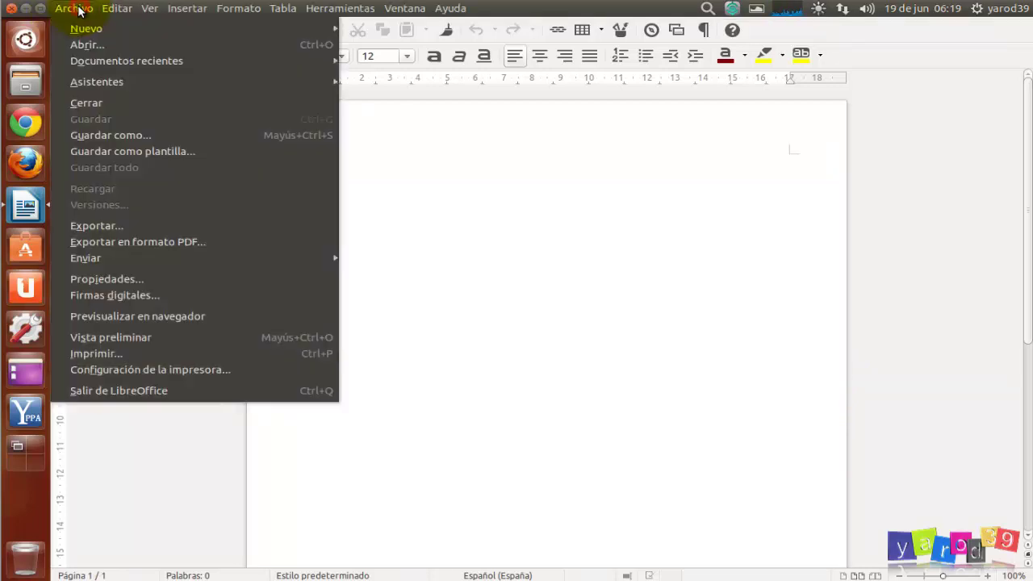
click(85, 137)
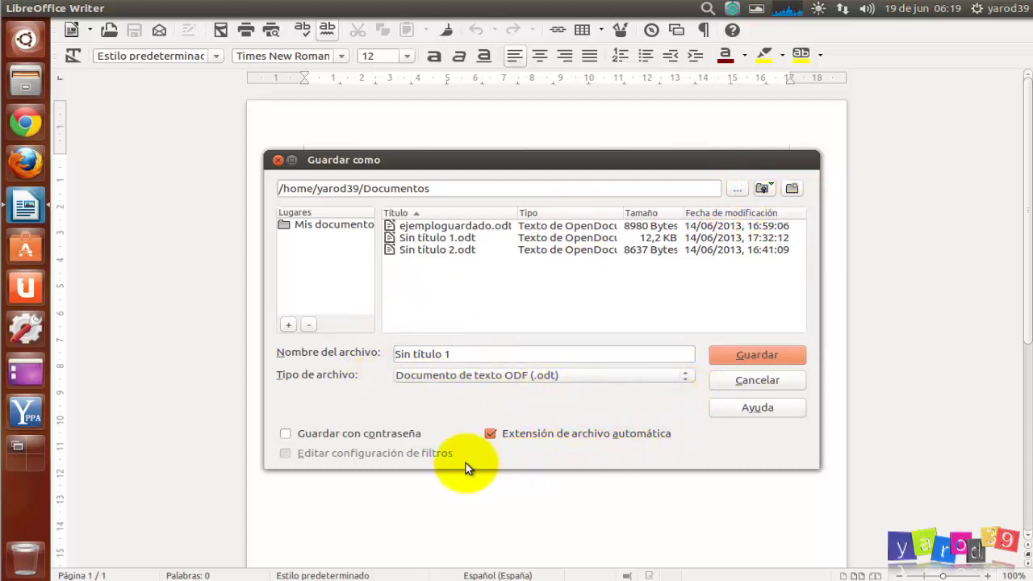
click(357, 436)
click(358, 435)
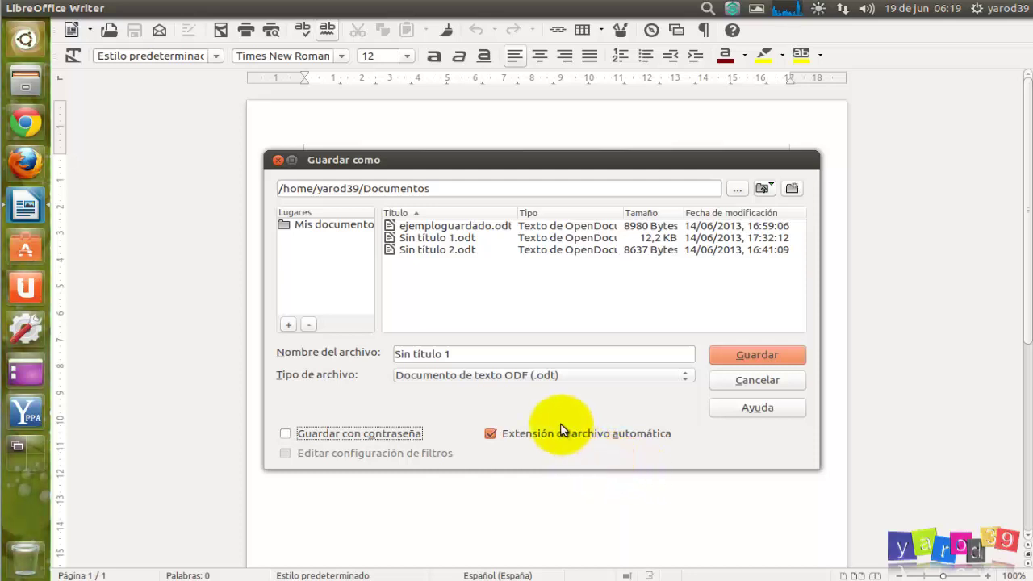
- Try to save the document over Sin título 1.odt and decline replacing the existing file
click(452, 227)
double_click(449, 238)
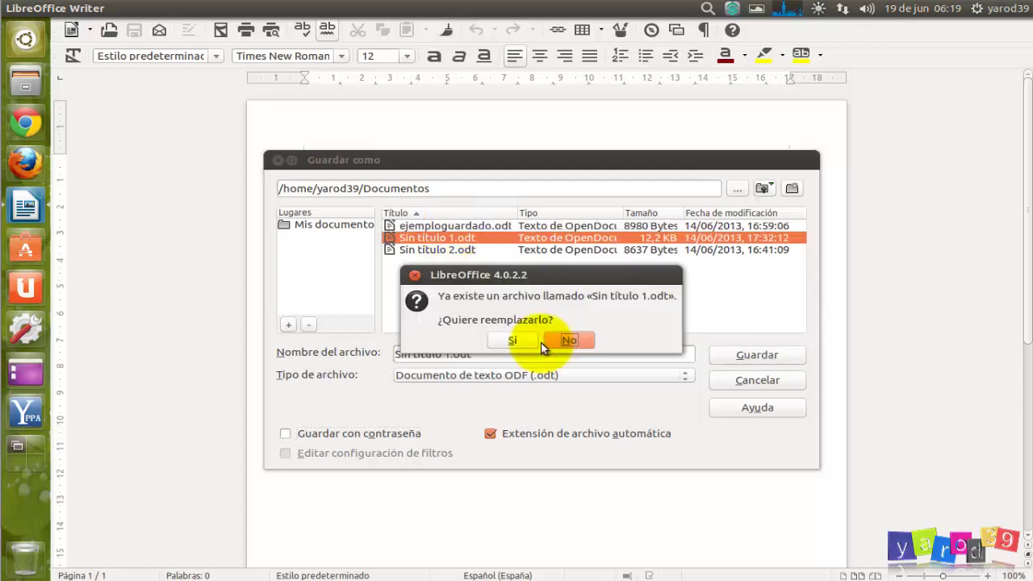
click(559, 340)
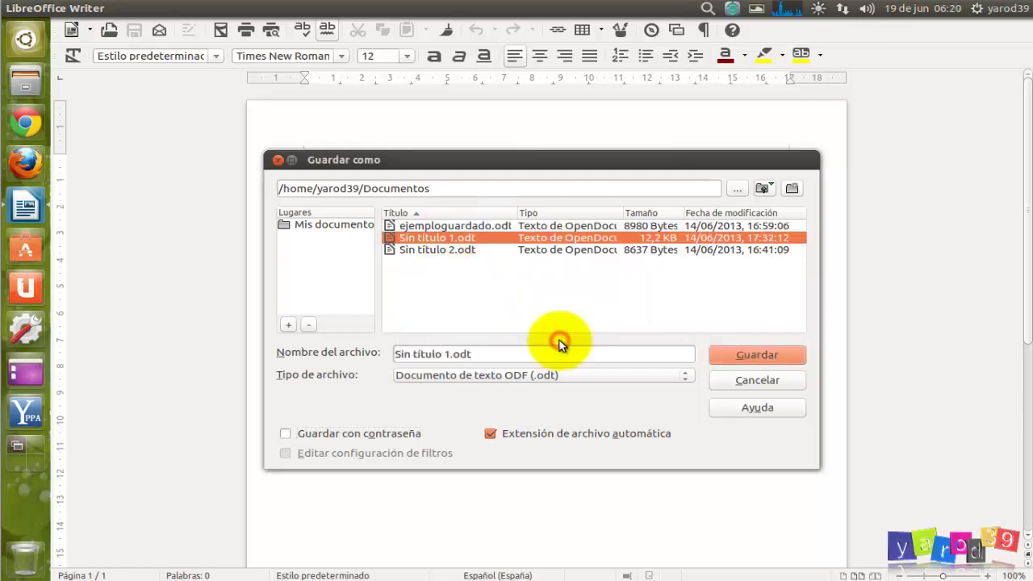
- Select Sin título 2.odt as the save target, examine the available file types and cancel saving
click(452, 249)
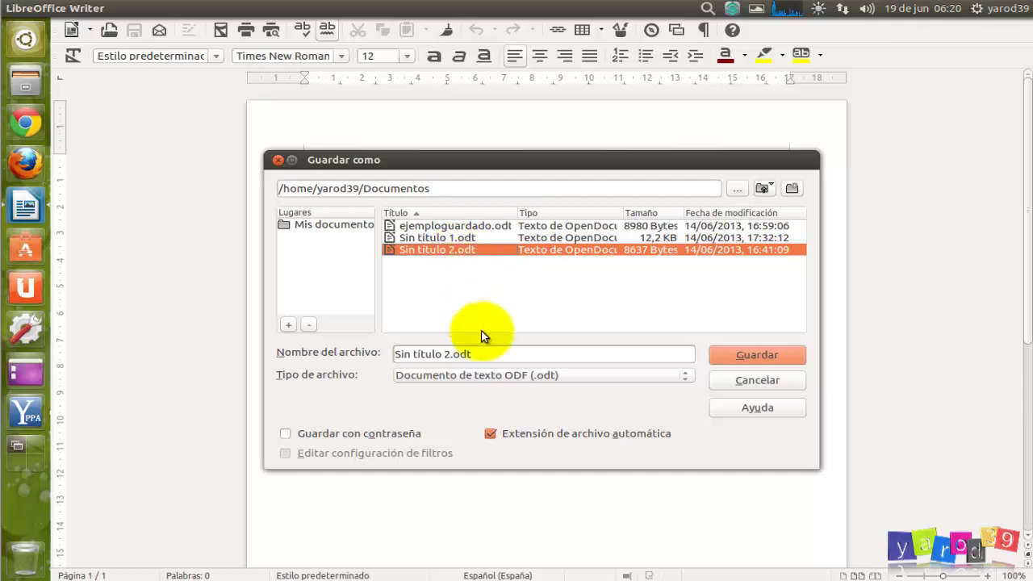
click(545, 377)
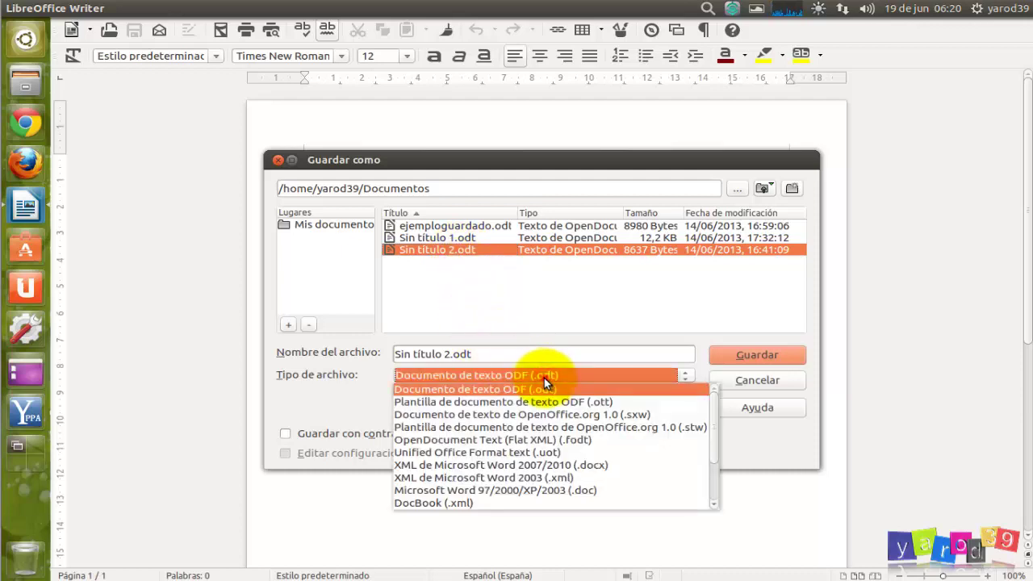
click(544, 378)
key(Escape)
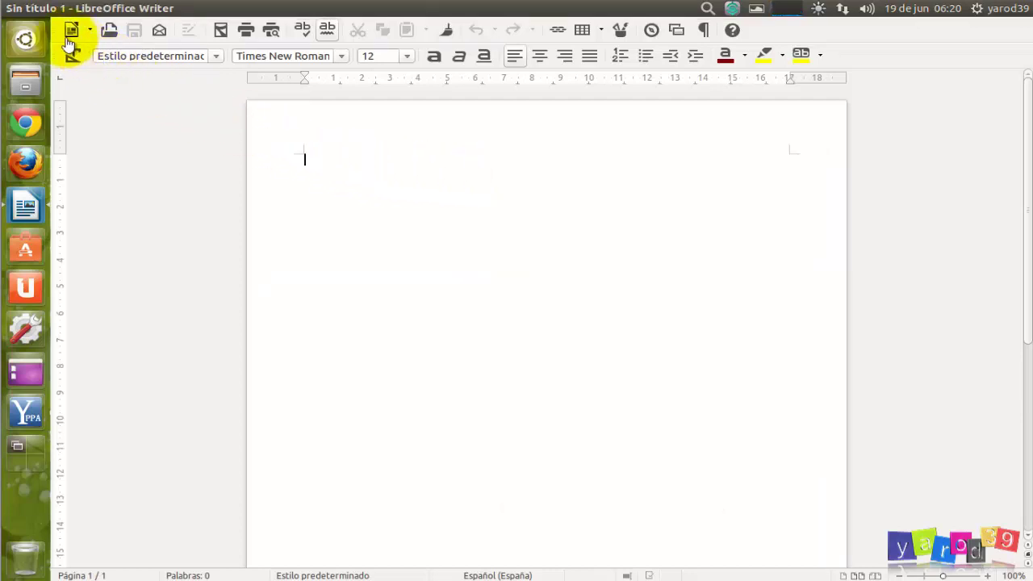
- Examine the list of recent documents without opening any of them
click(74, 9)
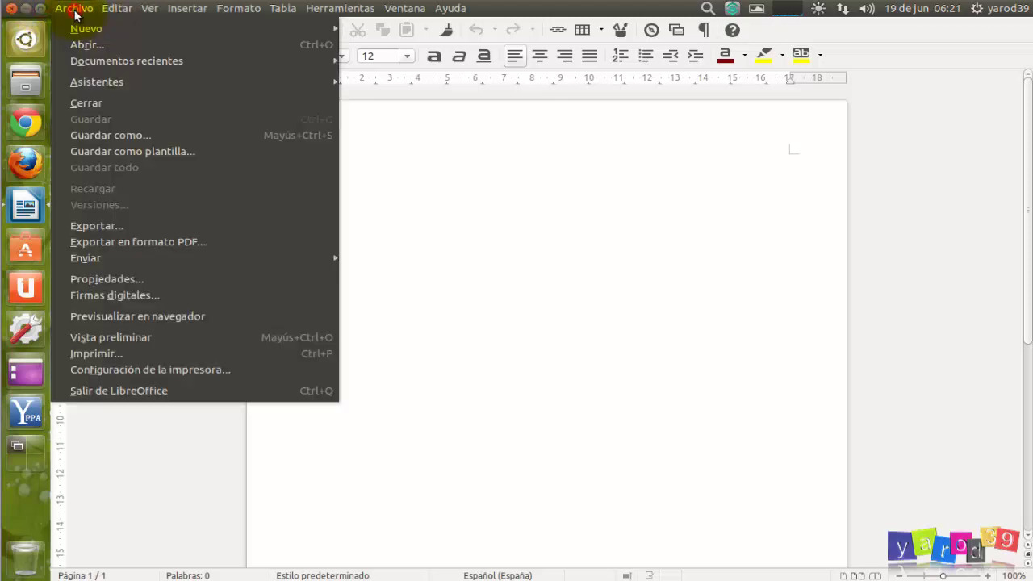
mouse_move(90, 60)
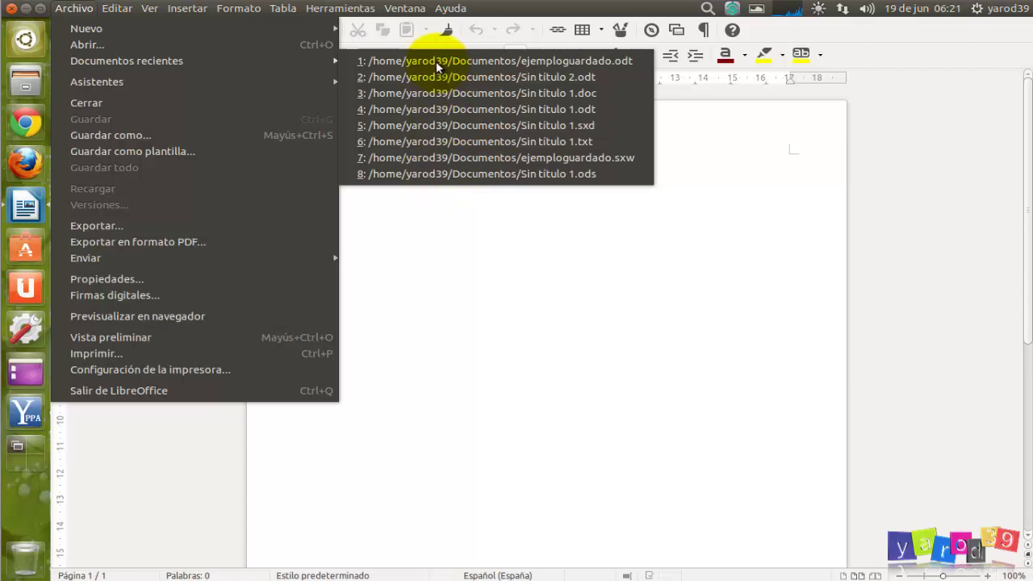
click(662, 192)
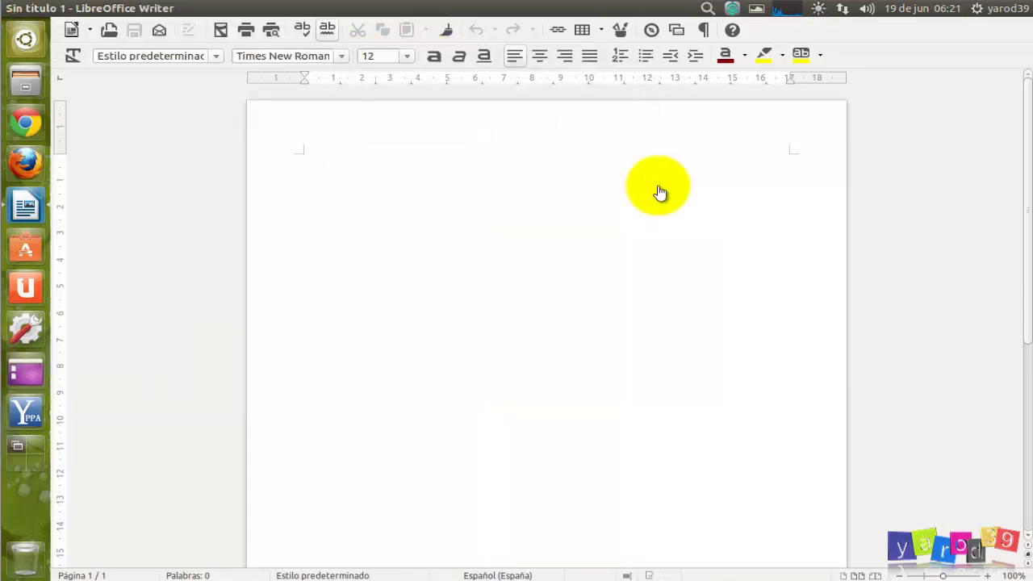
- Start opening a file and examine the versions offered for Sin título 1.ods, Sin título 1.odt and Sin título 1.sxd
mouse_move(103, 8)
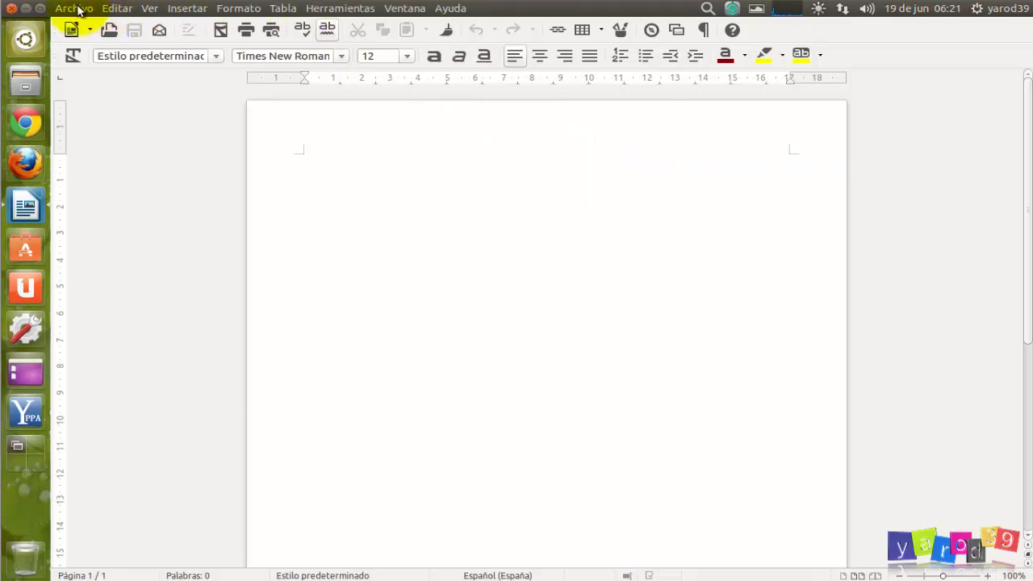
click(74, 8)
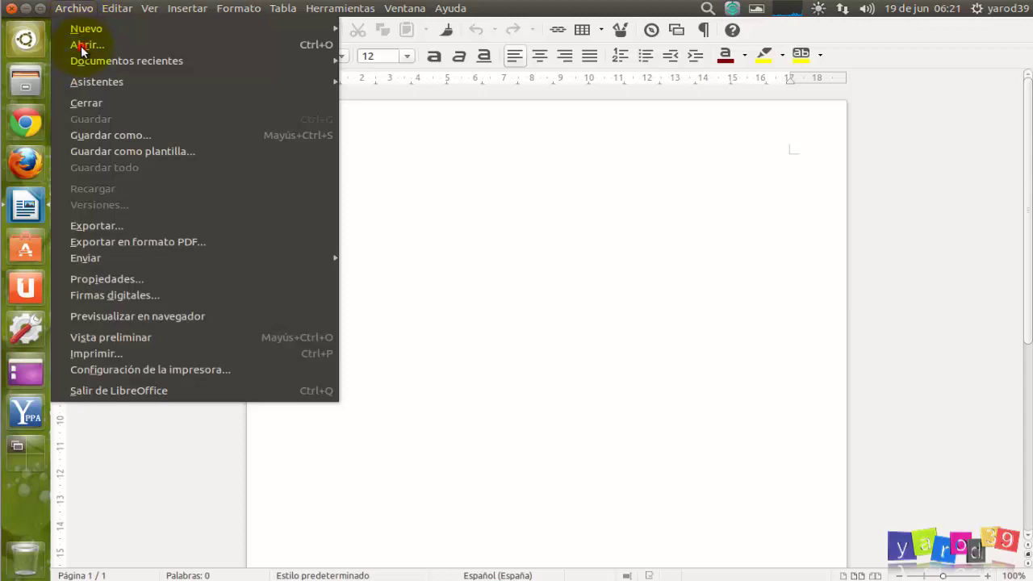
click(84, 44)
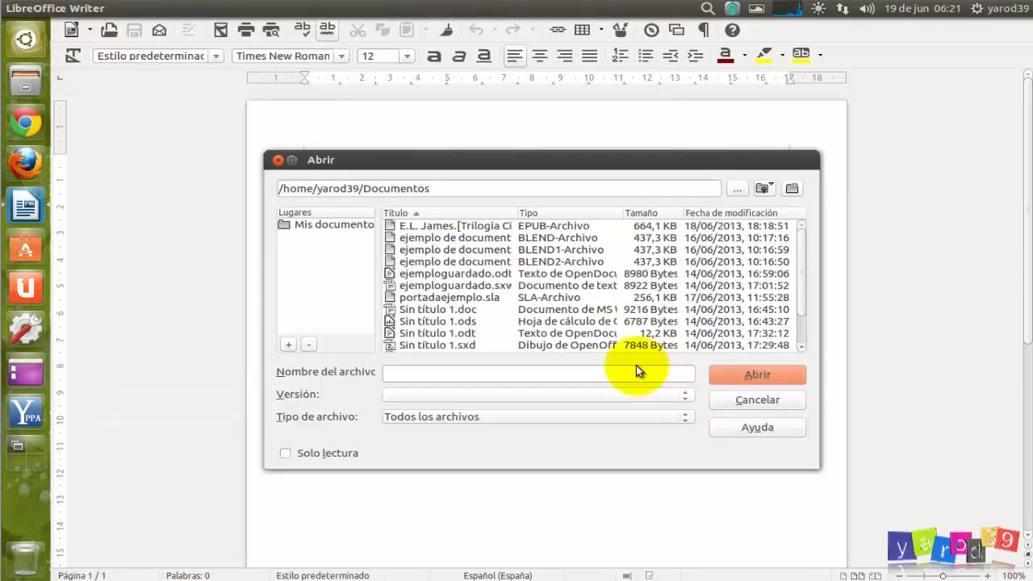
click(421, 309)
click(425, 321)
click(685, 394)
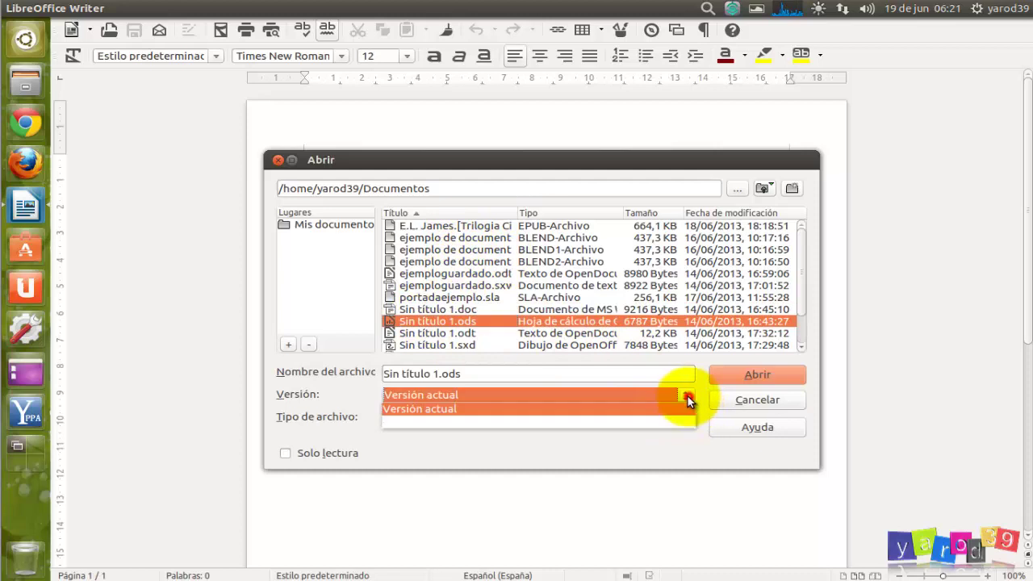
key(Down)
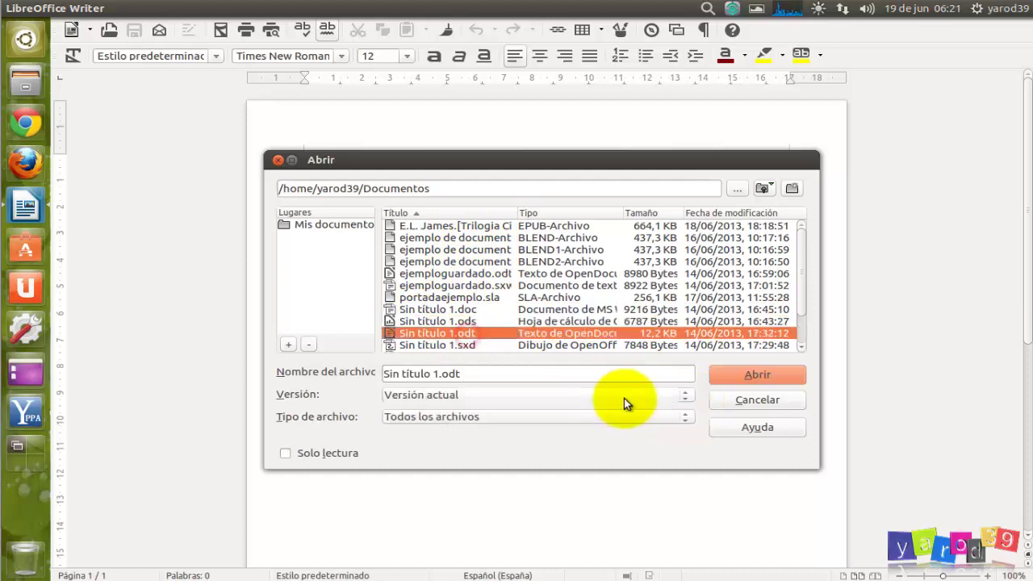
click(686, 396)
click(686, 396)
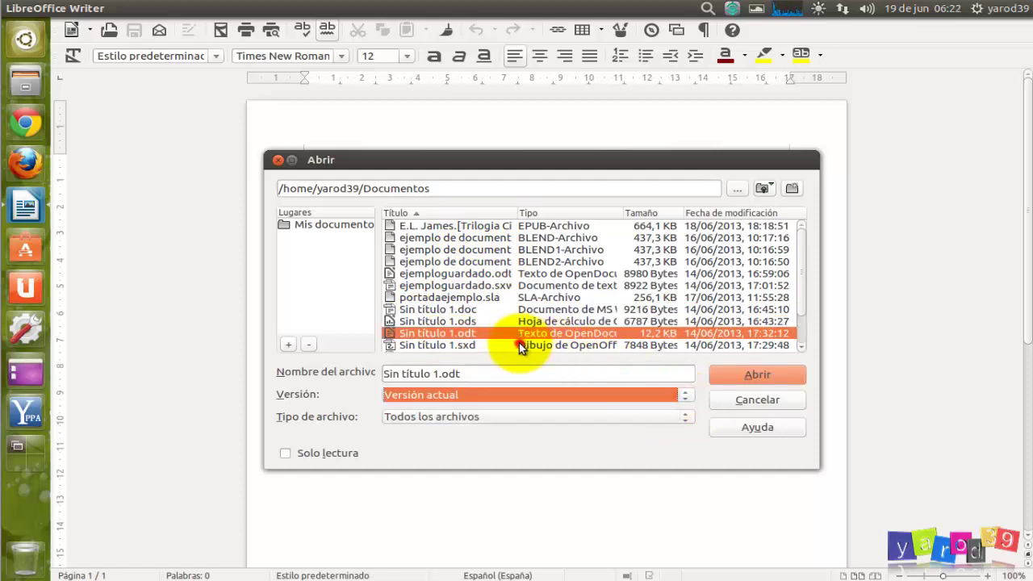
click(519, 343)
click(687, 396)
click(670, 395)
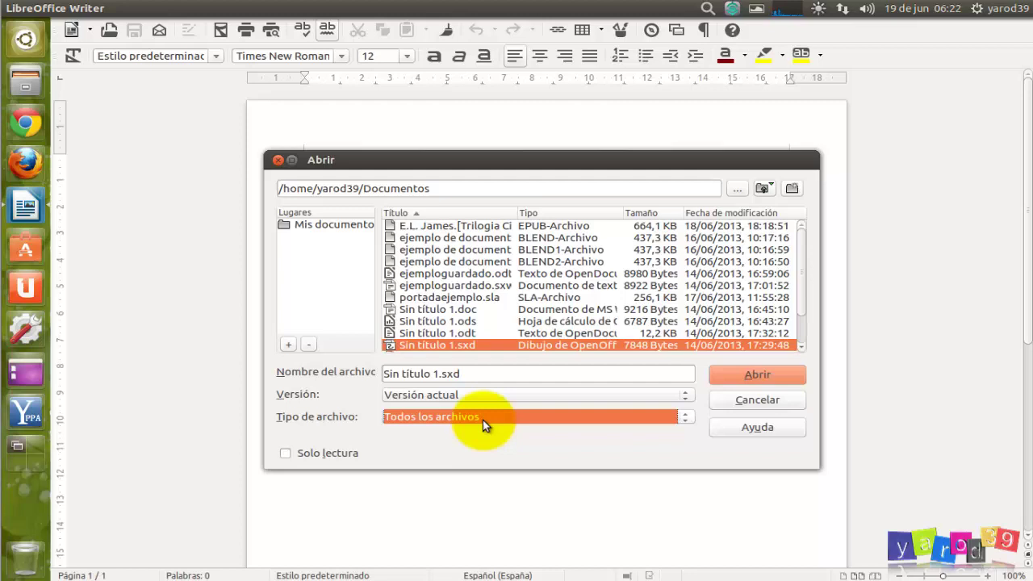
- Try the read-only option for opening files off and on, leaving it turned on
click(315, 454)
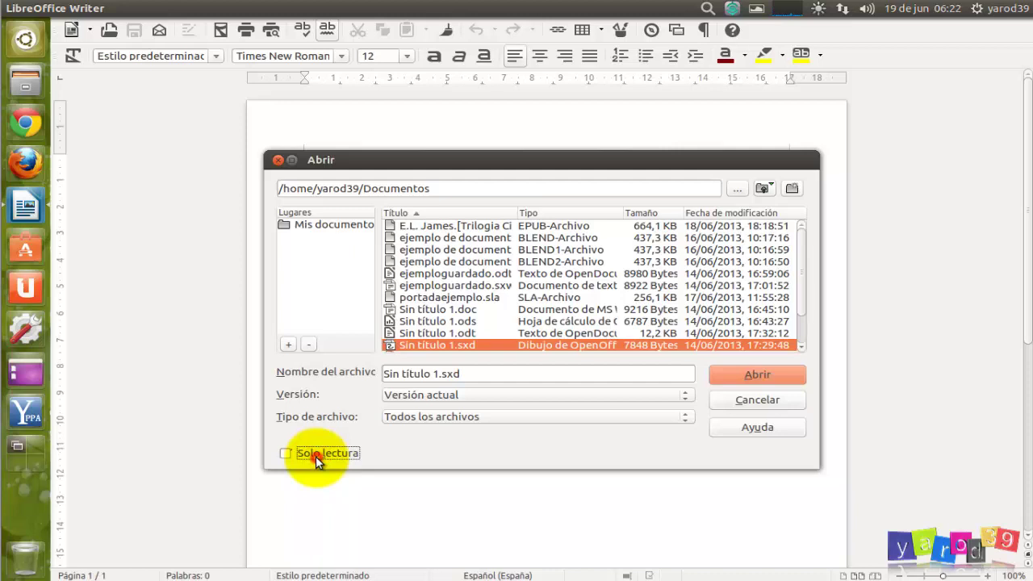
click(316, 454)
click(316, 455)
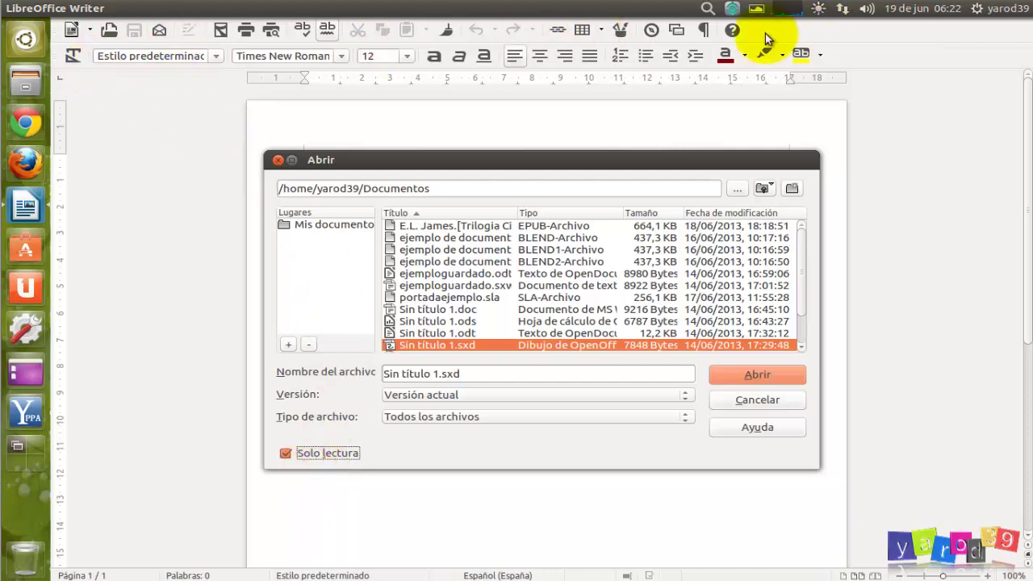
click(315, 456)
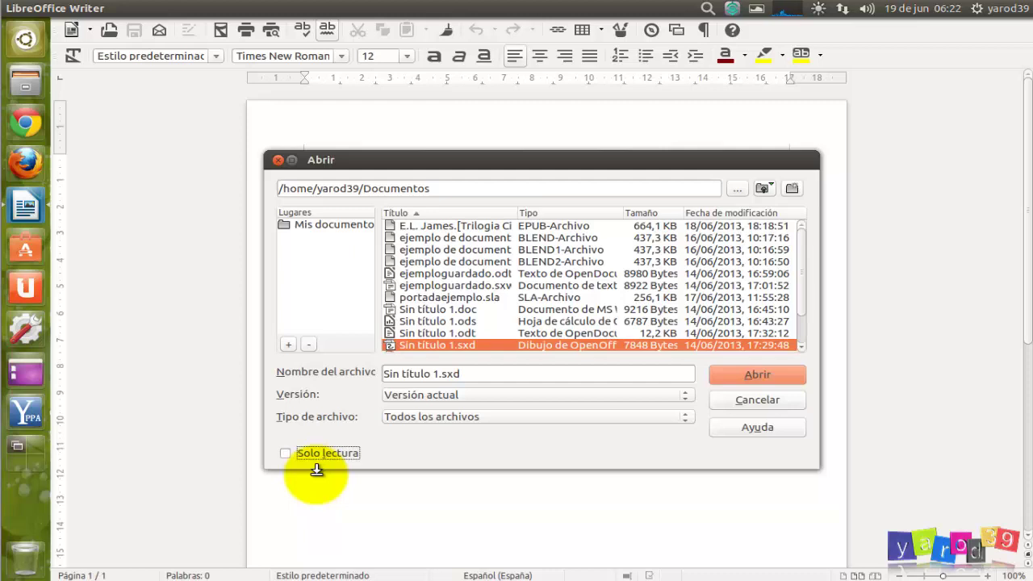
click(321, 452)
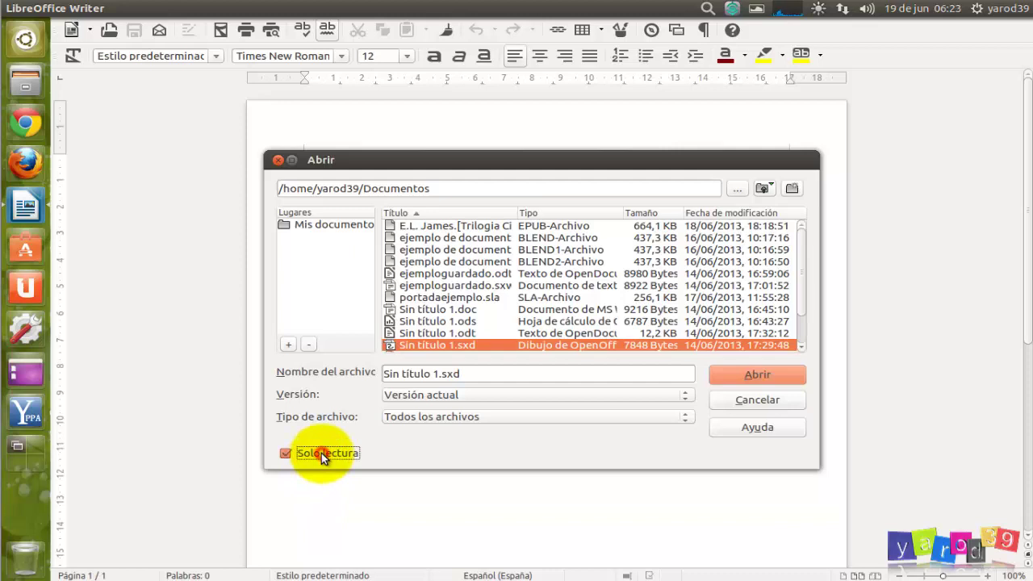
- Open Sin título 1.doc as read-only and switch the document to edit mode
click(428, 310)
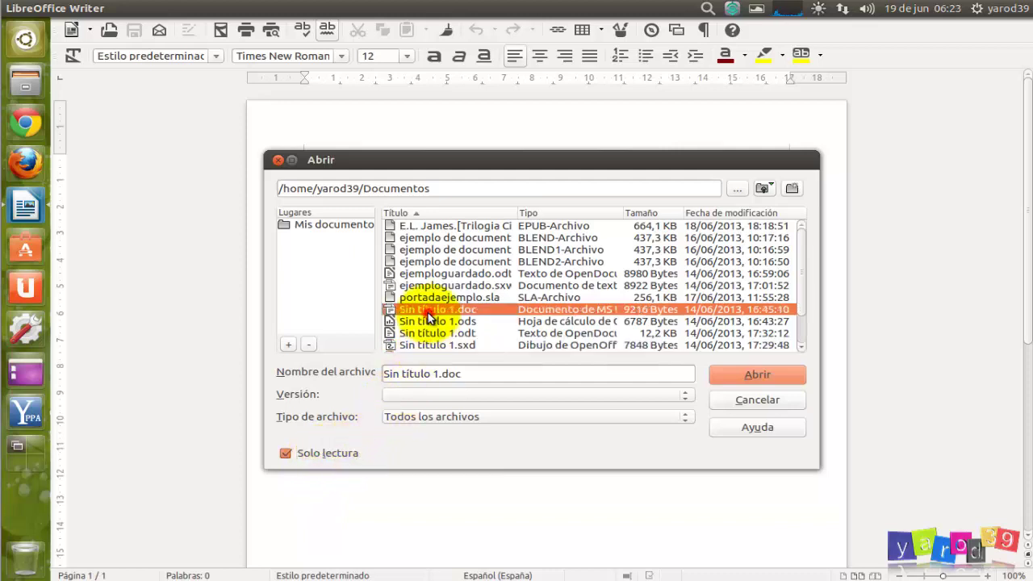
click(758, 375)
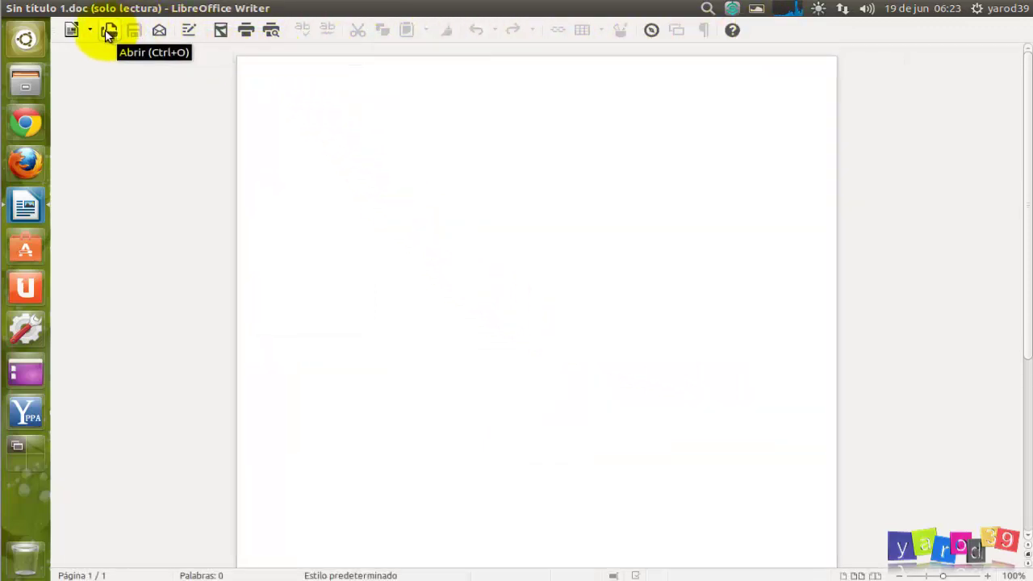
click(189, 32)
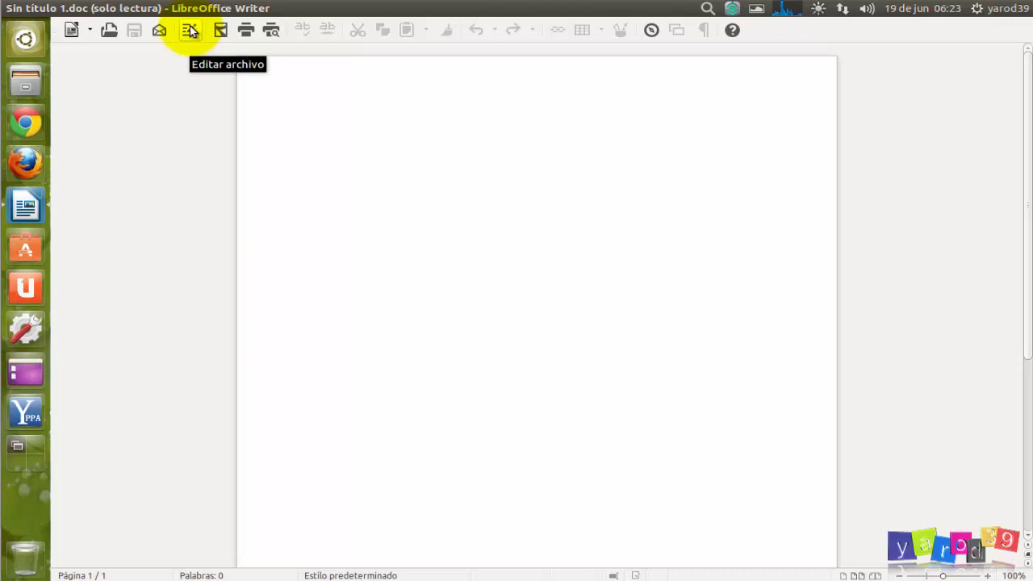
click(180, 32)
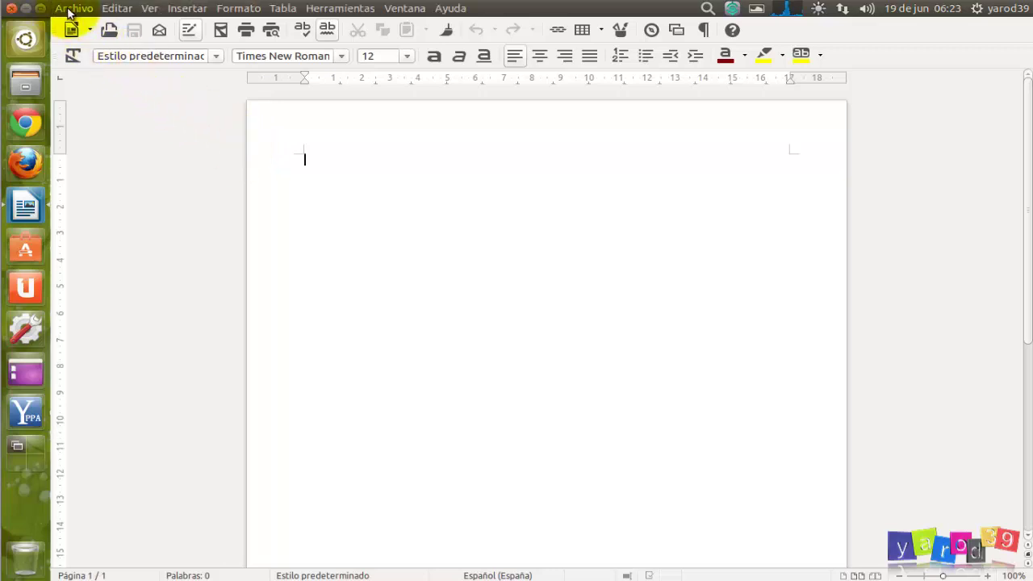
- Start opening another file and select the entire folder path of the Documentos folder
click(69, 8)
click(77, 45)
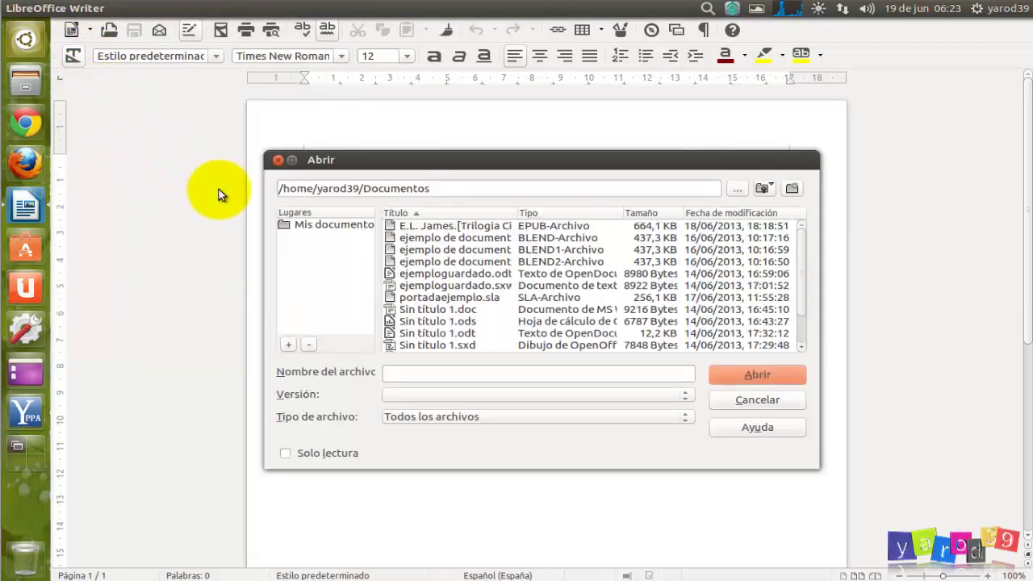
drag(456, 188, 261, 188)
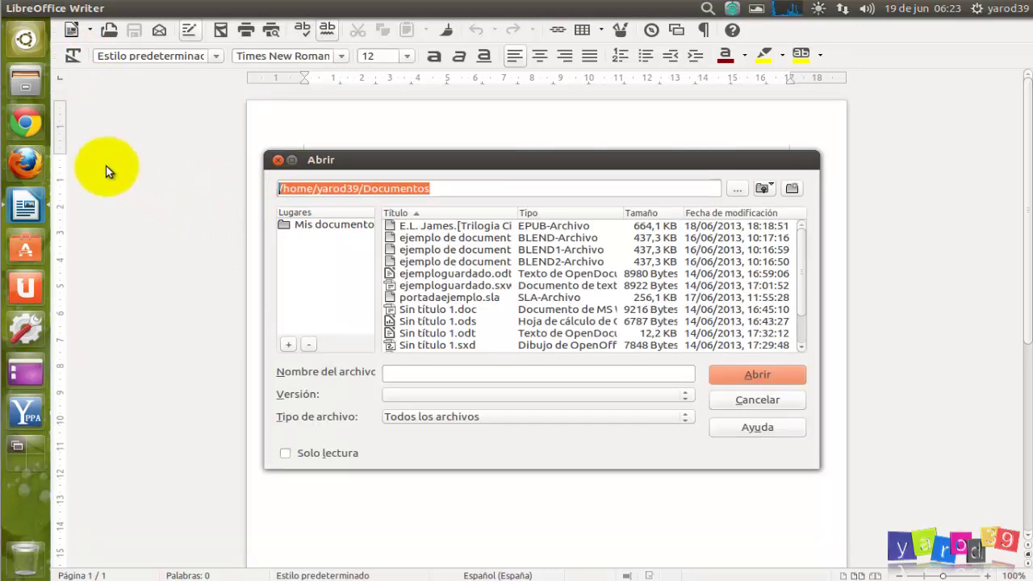
- Switch to Google Chrome and search Google for "text"
click(25, 121)
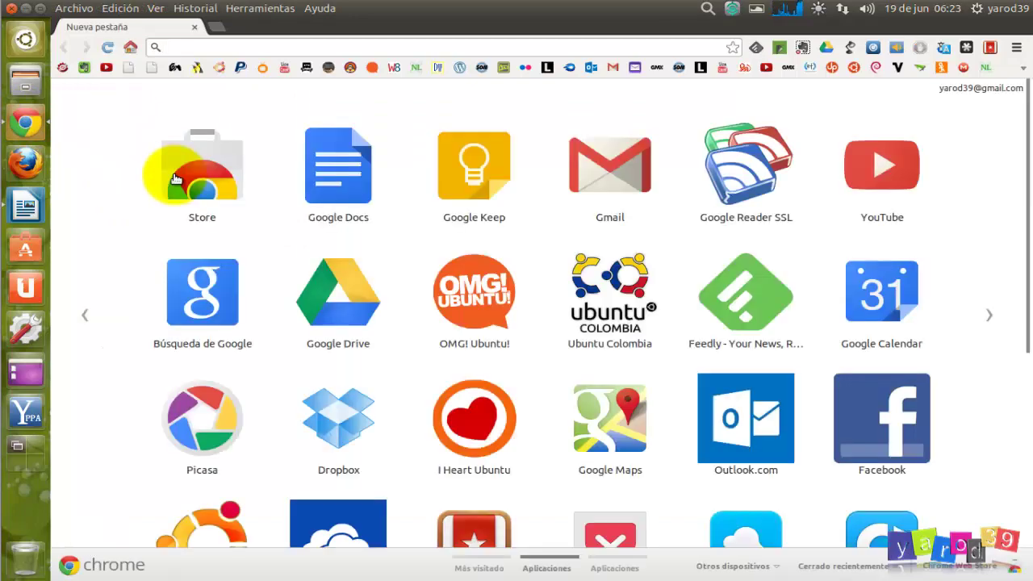
text(text)
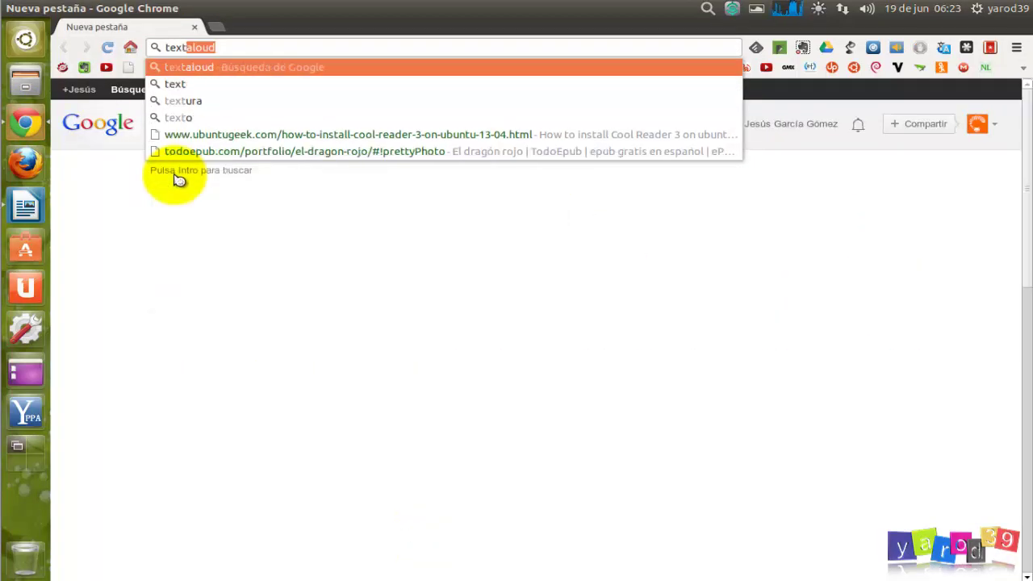
key(Delete)
key(Return)
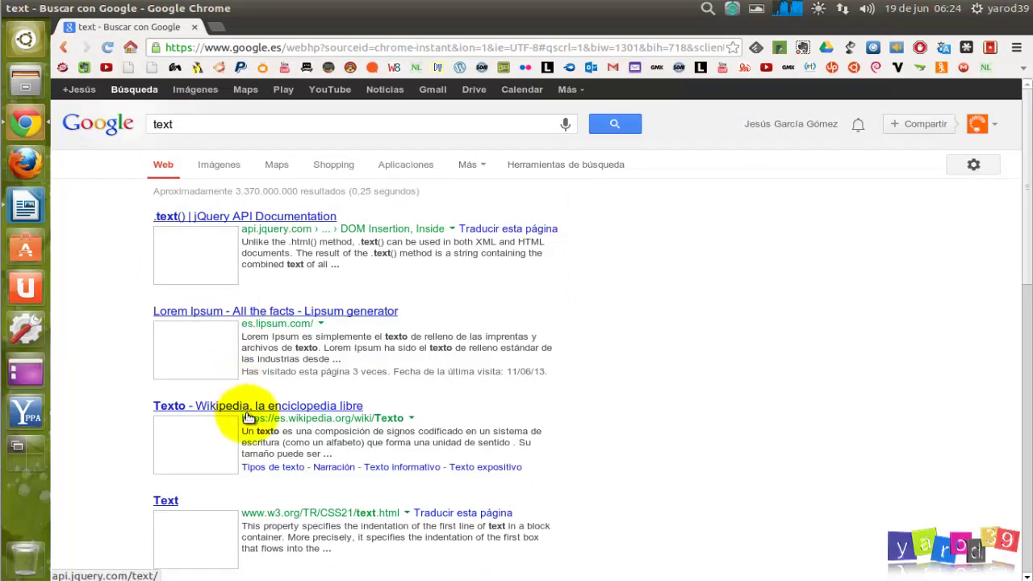
- Look through the results, follow the related search "galera text" and look over its results
scroll(247, 428, down, 5)
scroll(247, 438, down, 3)
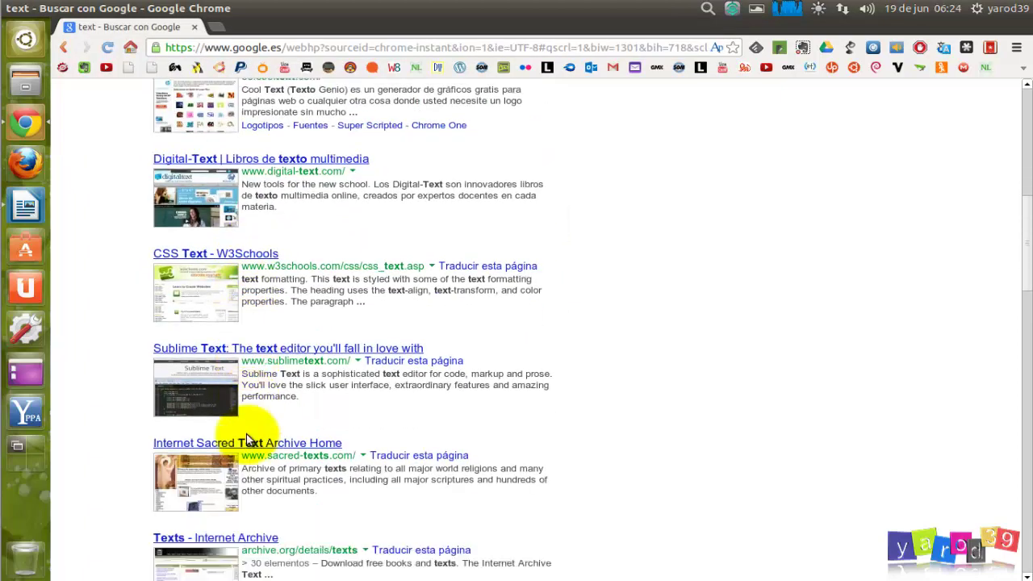
scroll(247, 438, down, 1)
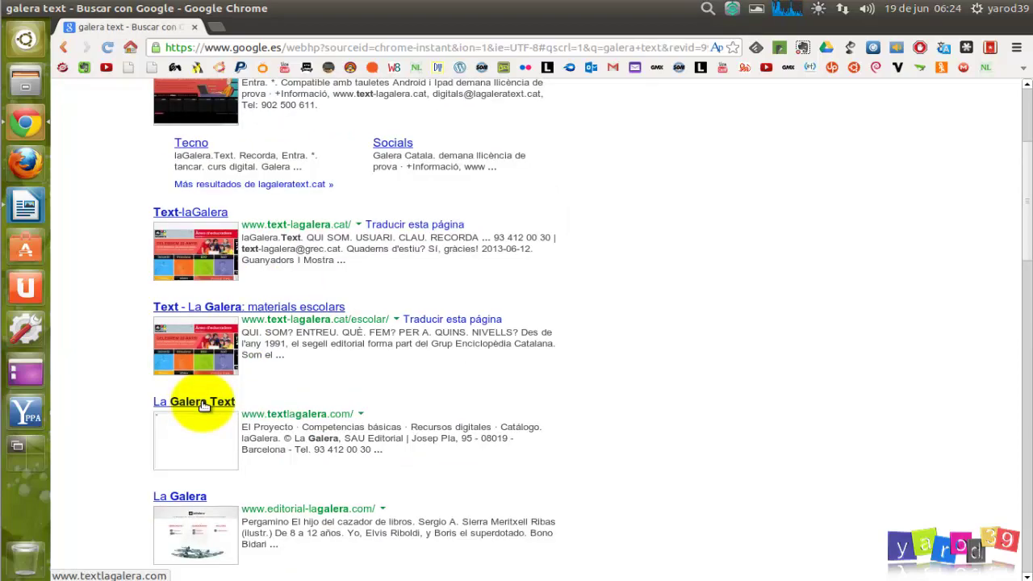
scroll(204, 407, up, 3)
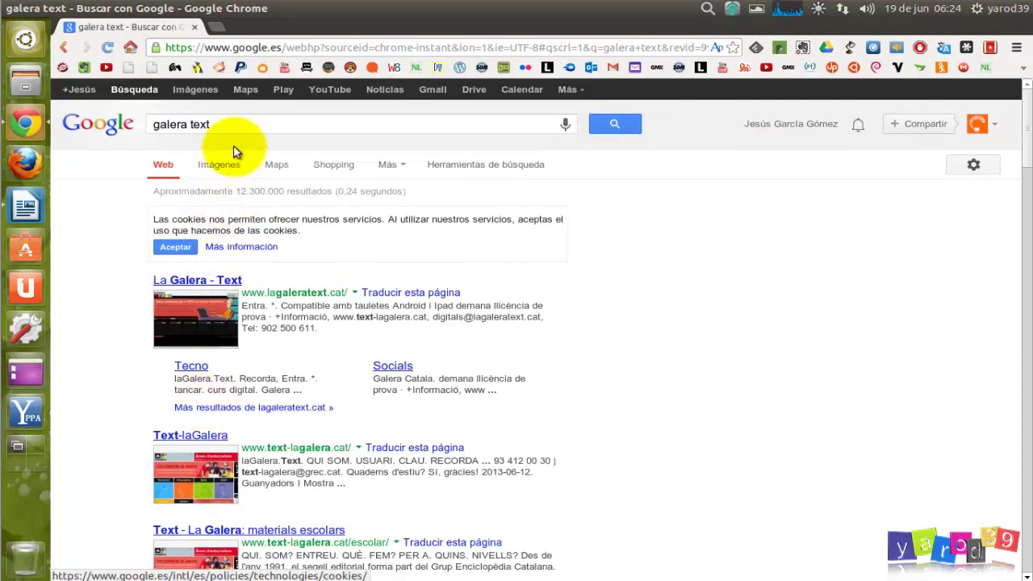
- Replace the Google query with ".txt" and look over the search results
click(224, 122)
key(BackSpace)
key(BackSpace)
key(BackSpace)
key(BackSpace)
key(BackSpace)
key(BackSpace)
key(BackSpace)
key(BackSpace)
key(BackSpace)
key(BackSpace)
key(BackSpace)
text(.)
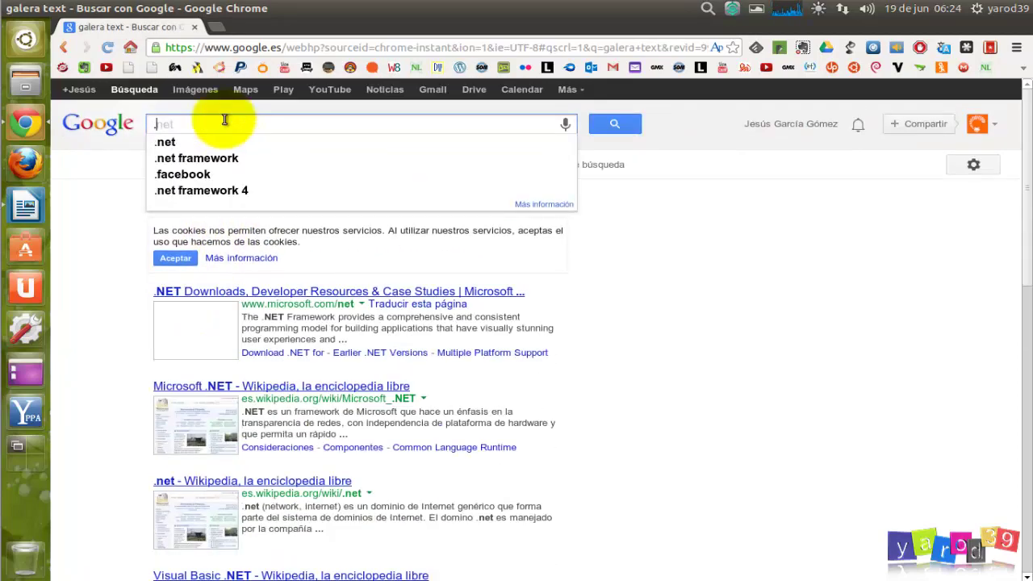
text(txt)
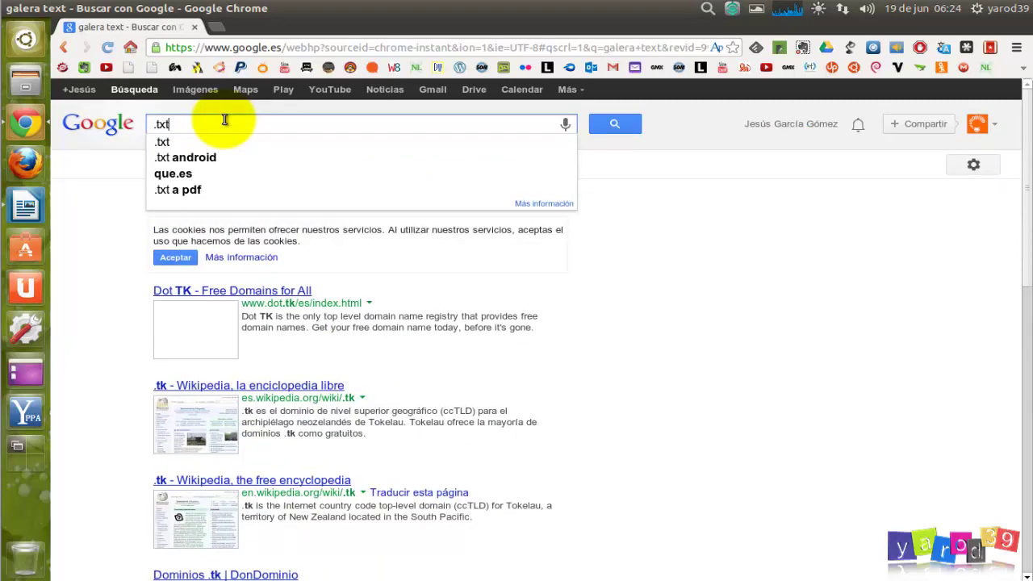
key(Return)
scroll(257, 348, down, 5)
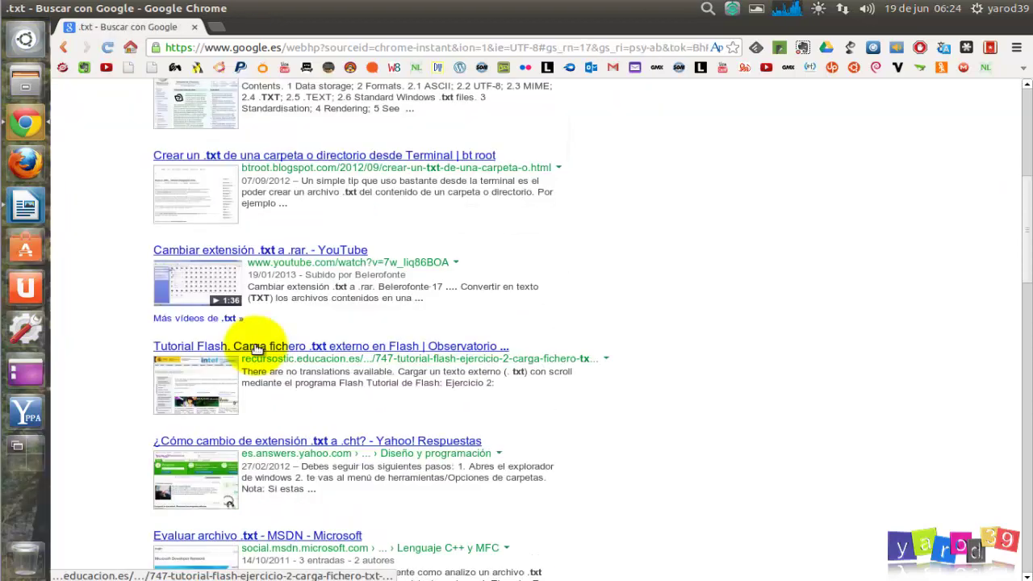
scroll(256, 348, up, 5)
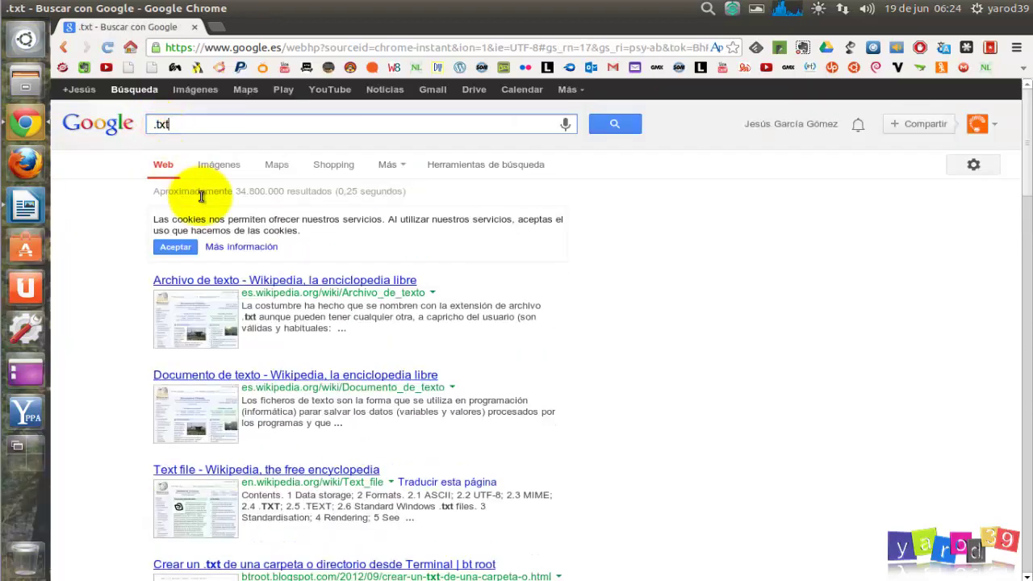
- Add "libreoffice" in front of ".txt" in the Google query and open the LibreOffice - Manual Usuario Writer PDF
key(Delete)
text(libreoffice)
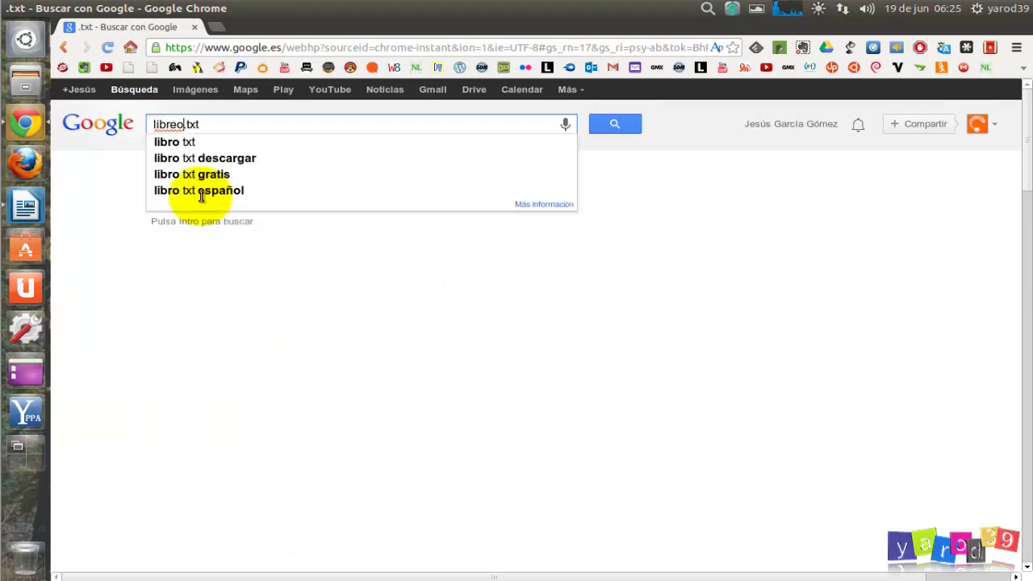
key(Return)
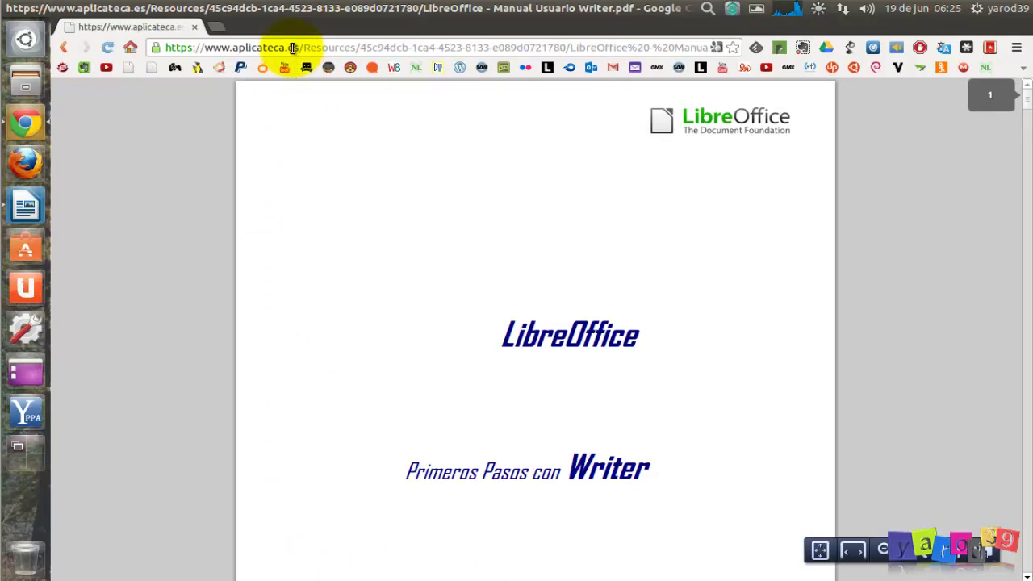
- Copy the full web address of the Manual Usuario Writer PDF
click(292, 47)
right_click(292, 48)
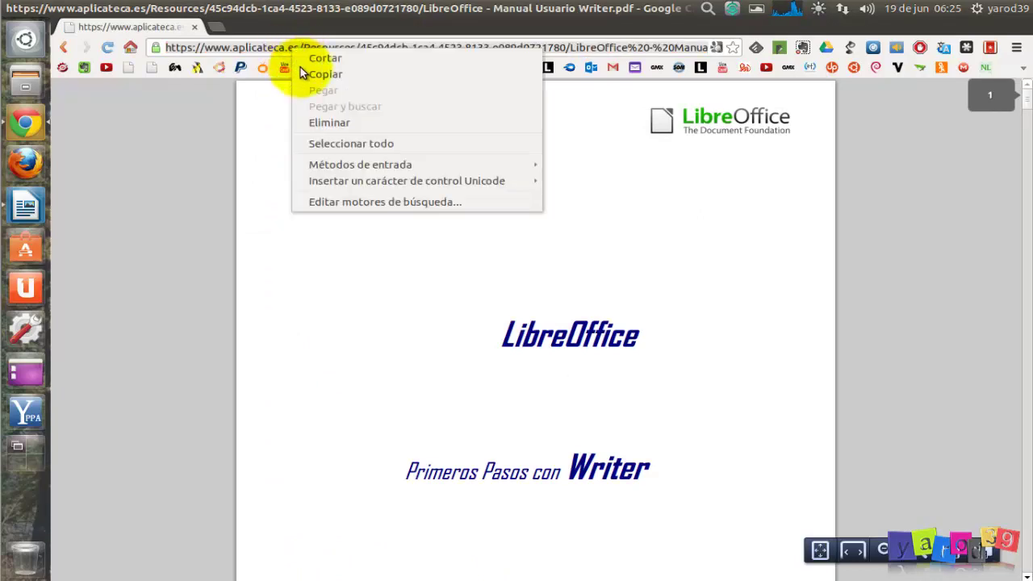
click(306, 73)
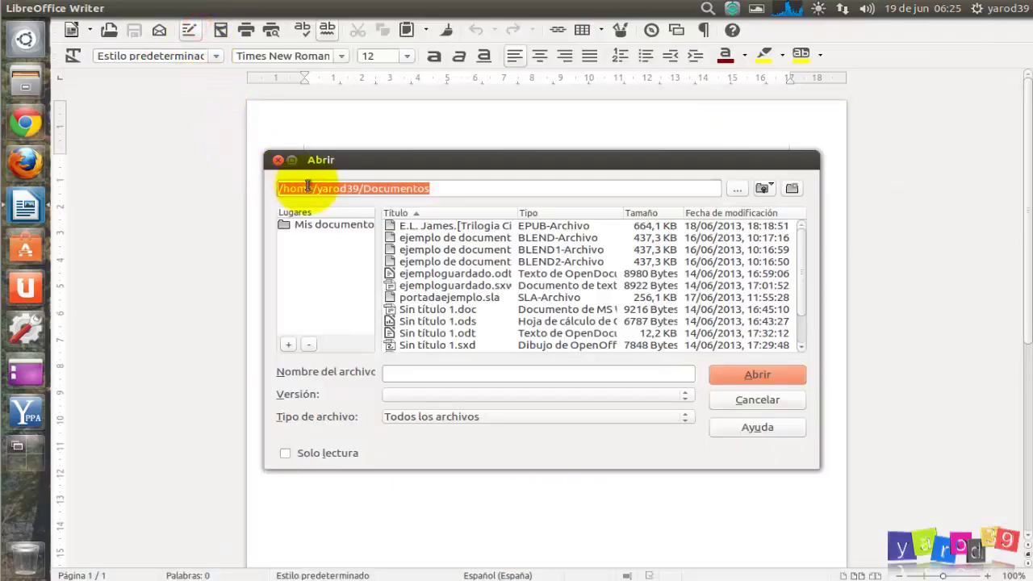
- Switch to LibreOffice Writer, replace the folder path in the Open dialog with the copied PDF address and open it
right_click(307, 189)
click(336, 249)
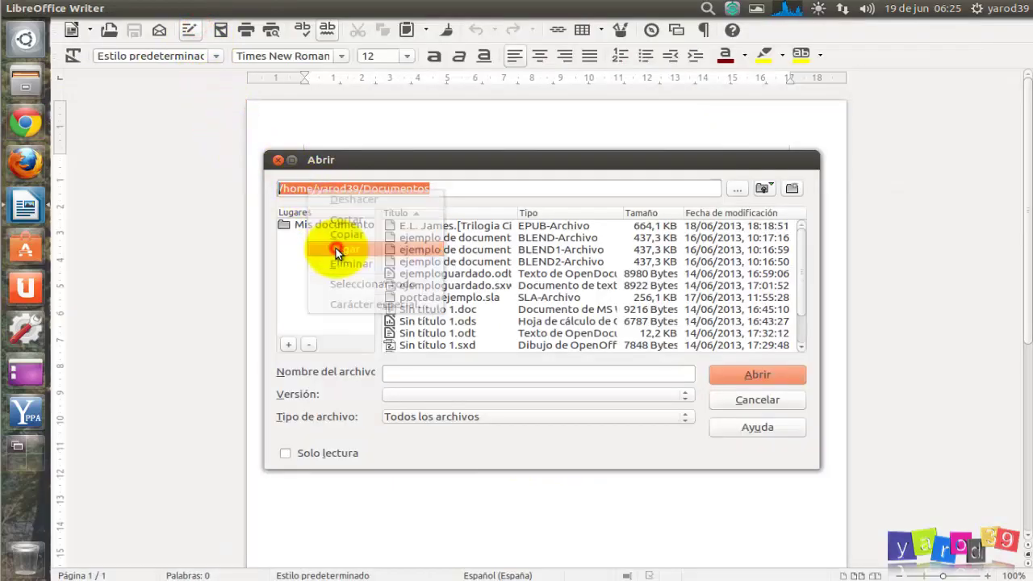
click(759, 375)
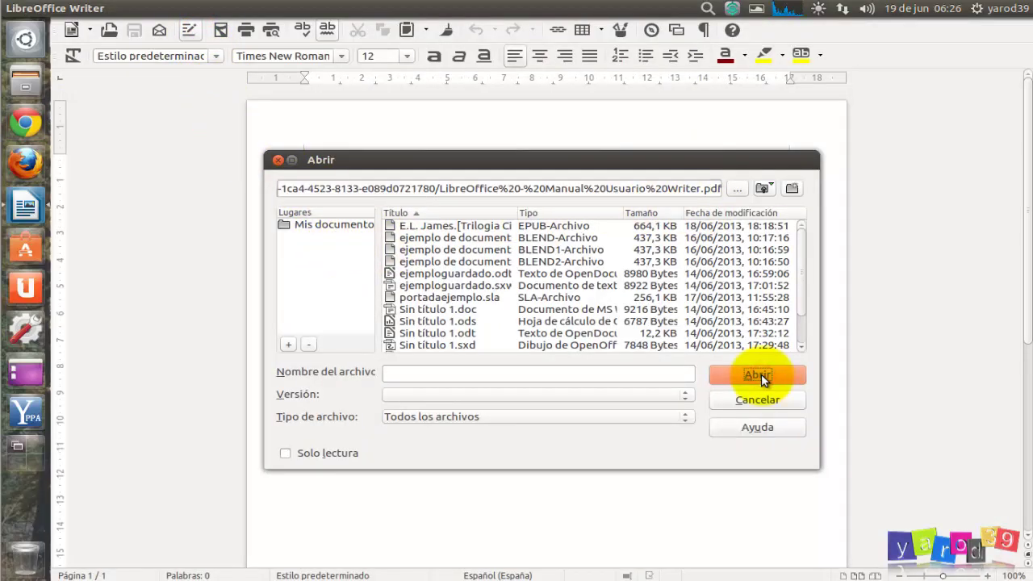
- Look through the available file types, keep Todos los archivos and open the PDF from its web address
click(669, 560)
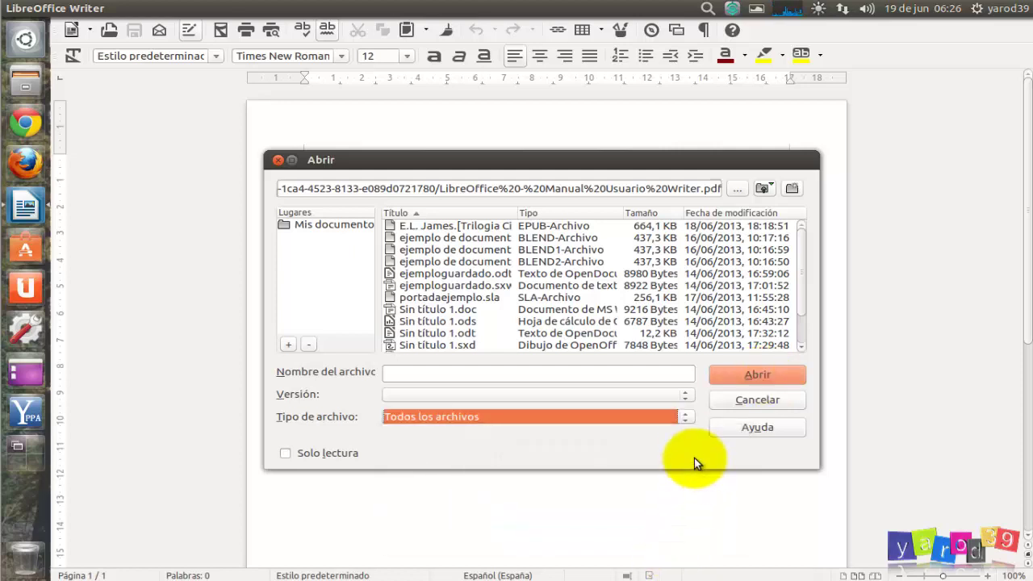
click(688, 423)
scroll(672, 490, down, 3)
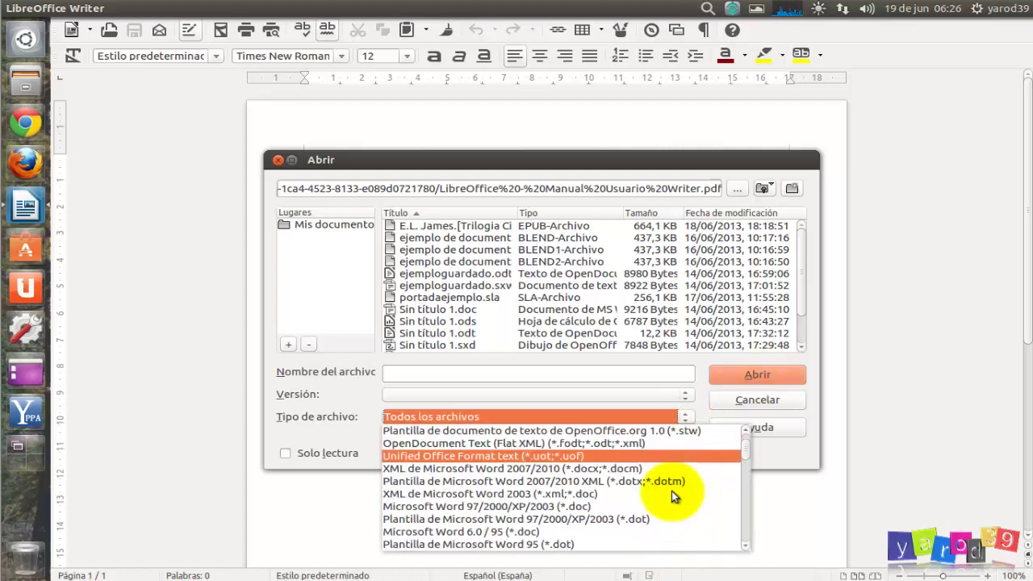
key(Escape)
key(Tab)
key(space)
click(761, 381)
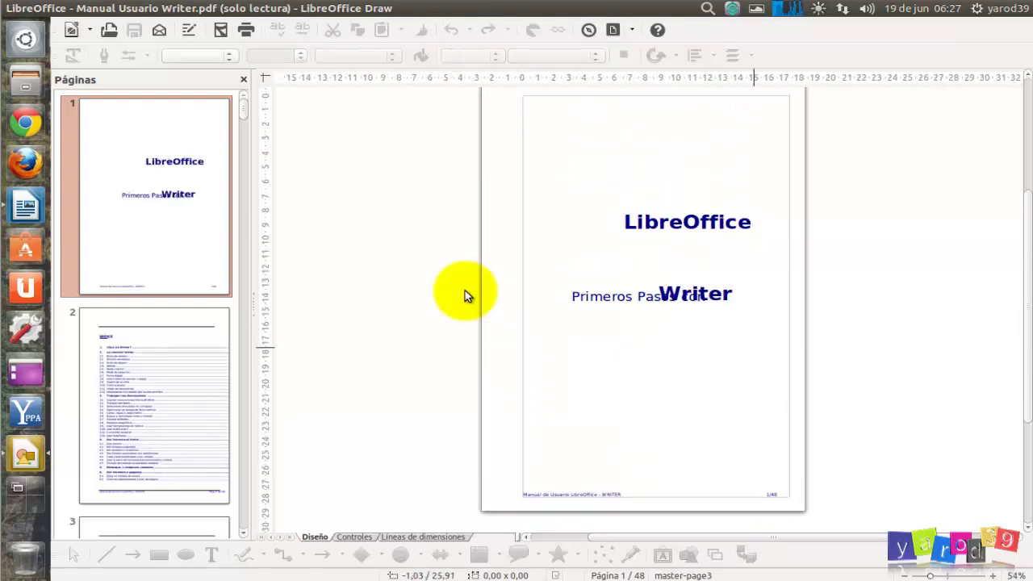
- Show page 2 of the opened PDF manual, and close both the manual and the blank Writer document
click(125, 426)
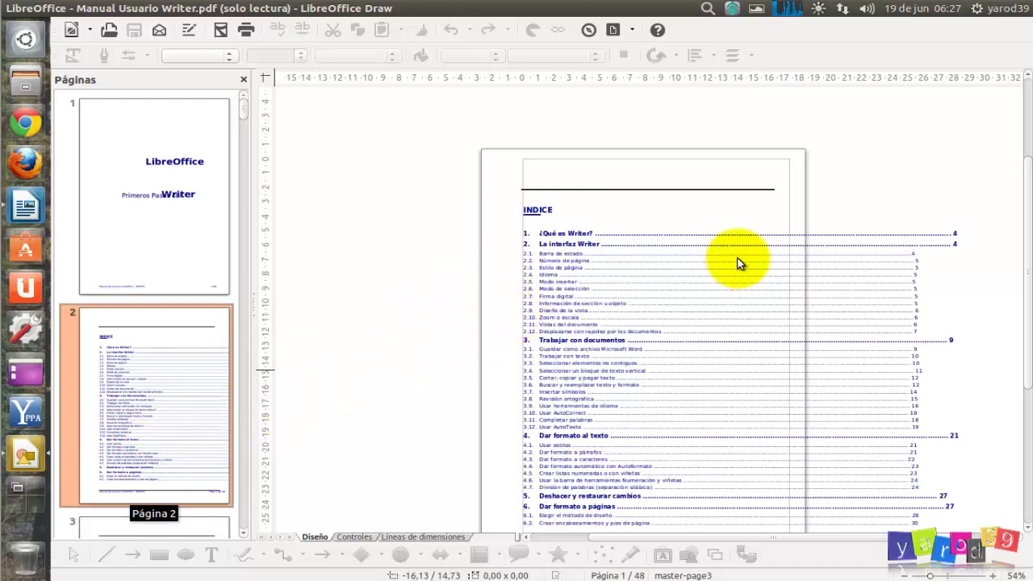
click(71, 30)
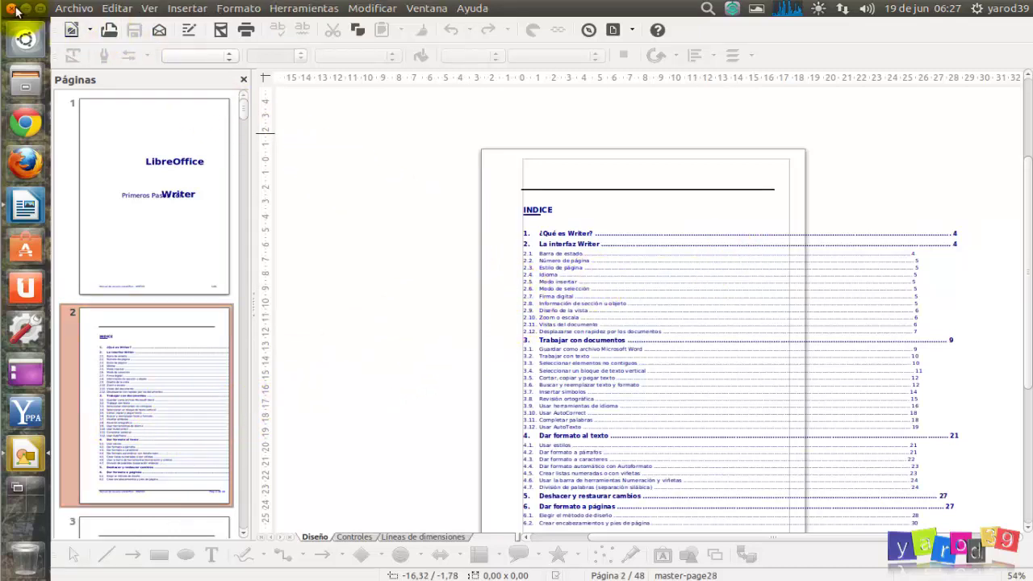
mouse_move(13, 11)
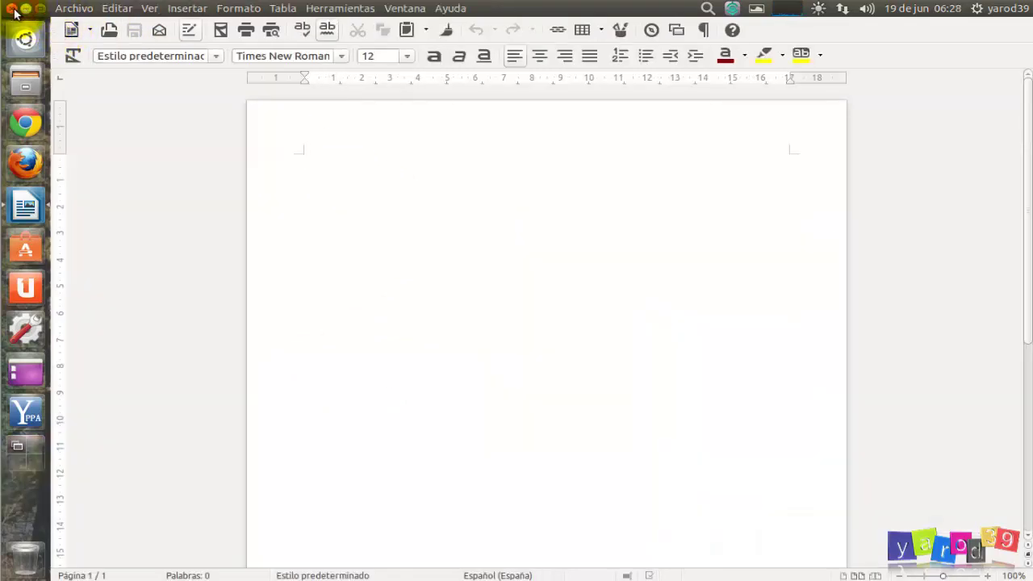
click(13, 10)
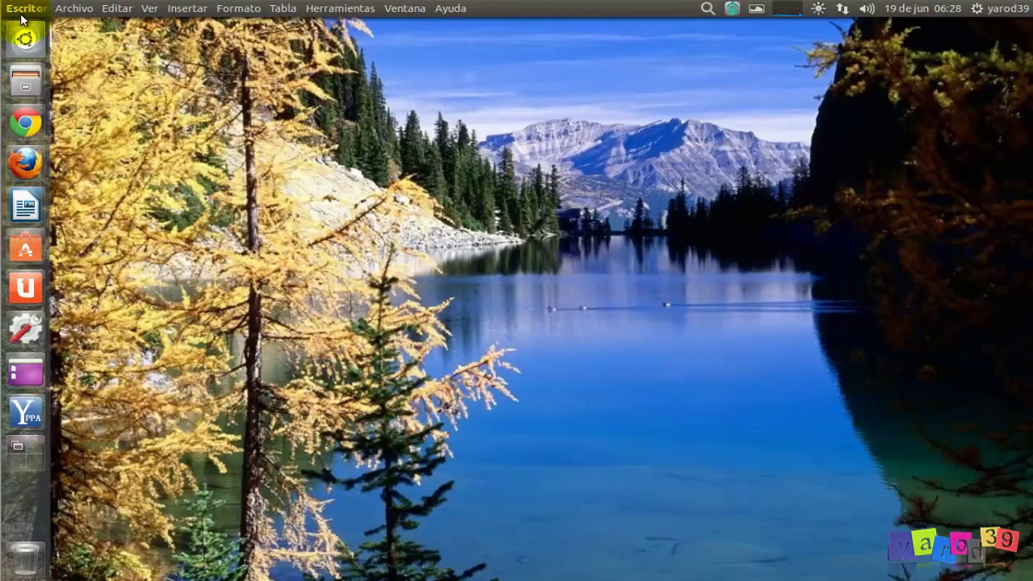